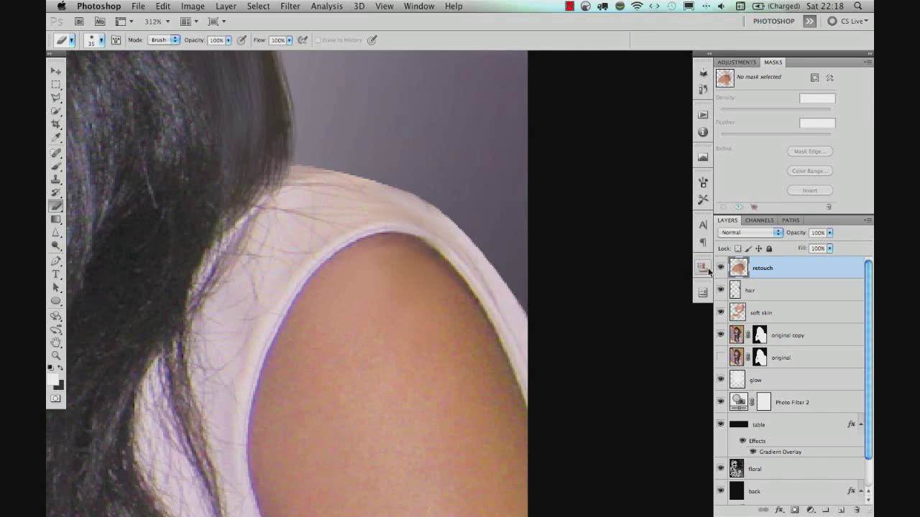
Smooth the skin of the forearm and hand on the soft skin layer with the Mixer Brush
{"action": "key", "text": "super+0"}
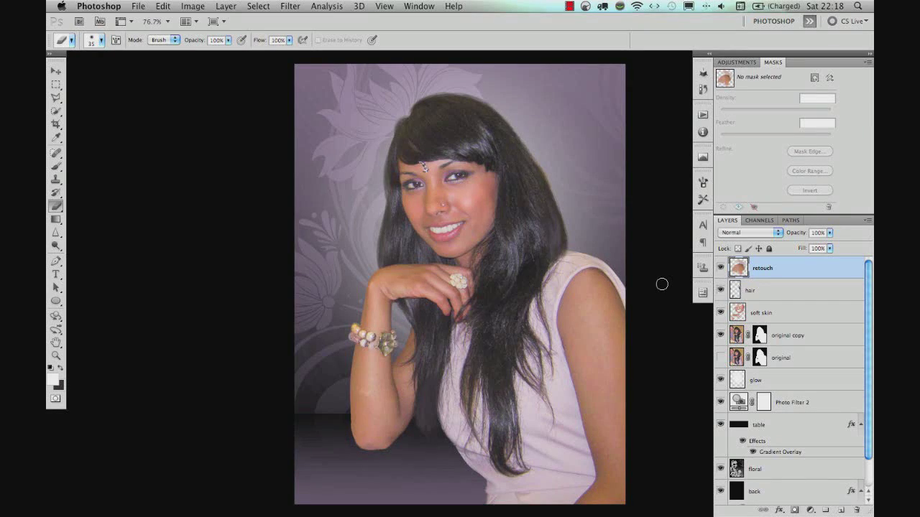
{"action": "left_click", "coordinate": [369, 403]}
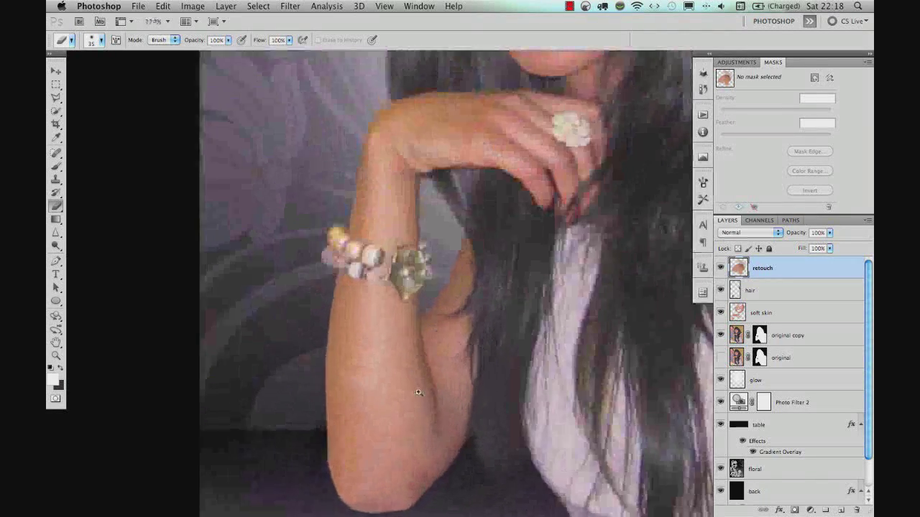
{"action": "left_click", "coordinate": [760, 313]}
{"action": "key", "text": "b"}
{"action": "mouse_move", "coordinate": [364, 343]}
{"action": "left_mouse_down"}
{"action": "mouse_move", "coordinate": [386, 347]}
{"action": "mouse_move", "coordinate": [364, 371]}
{"action": "left_mouse_up"}
{"action": "left_click_drag", "start_coordinate": [370, 307], "coordinate": [362, 402]}
{"action": "mouse_move", "coordinate": [386, 274]}
{"action": "left_mouse_down"}
{"action": "mouse_move", "coordinate": [360, 271]}
{"action": "mouse_move", "coordinate": [400, 373]}
{"action": "mouse_move", "coordinate": [407, 365]}
{"action": "mouse_move", "coordinate": [406, 390]}
{"action": "mouse_move", "coordinate": [375, 378]}
{"action": "mouse_move", "coordinate": [354, 429]}
{"action": "mouse_move", "coordinate": [366, 431]}
{"action": "mouse_move", "coordinate": [394, 387]}
{"action": "left_mouse_up"}
{"action": "scroll", "coordinate": [376, 376], "scroll_direction": "down", "scroll_amount": 5}
{"action": "mouse_move", "coordinate": [340, 226]}
{"action": "left_mouse_down"}
{"action": "mouse_move", "coordinate": [338, 205]}
{"action": "mouse_move", "coordinate": [349, 287]}
{"action": "mouse_move", "coordinate": [421, 381]}
{"action": "mouse_move", "coordinate": [447, 364]}
{"action": "mouse_move", "coordinate": [442, 378]}
{"action": "mouse_move", "coordinate": [458, 382]}
{"action": "mouse_move", "coordinate": [462, 369]}
{"action": "mouse_move", "coordinate": [462, 380]}
{"action": "mouse_move", "coordinate": [470, 346]}
{"action": "mouse_move", "coordinate": [437, 262]}
{"action": "mouse_move", "coordinate": [423, 263]}
{"action": "mouse_move", "coordinate": [456, 266]}
{"action": "mouse_move", "coordinate": [476, 324]}
{"action": "mouse_move", "coordinate": [417, 376]}
{"action": "mouse_move", "coordinate": [345, 376]}
{"action": "mouse_move", "coordinate": [421, 423]}
{"action": "mouse_move", "coordinate": [425, 368]}
{"action": "mouse_move", "coordinate": [460, 342]}
{"action": "left_mouse_up"}
{"action": "key", "text": "super+0"}
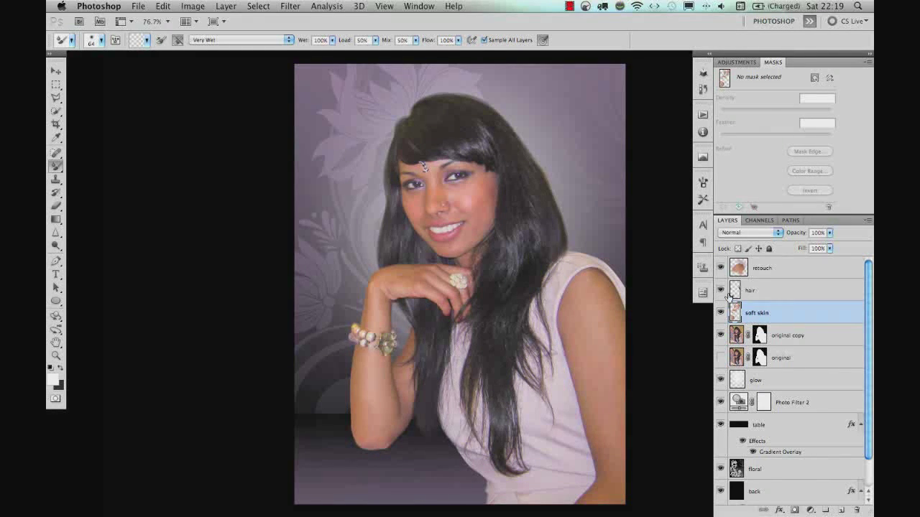
Create a new layer above the retouch layer
{"action": "left_click", "coordinate": [791, 270]}
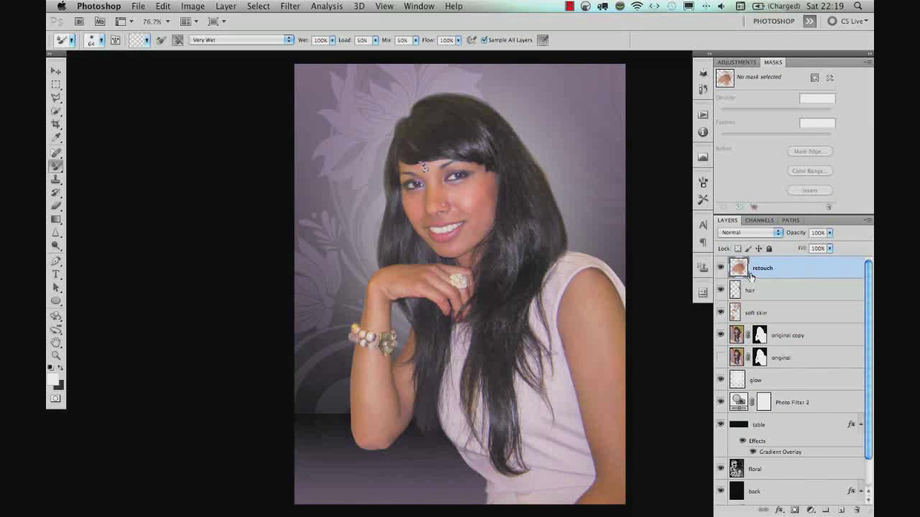
{"action": "key", "text": "super+shift+n"}
{"action": "left_click", "coordinate": [581, 219]}
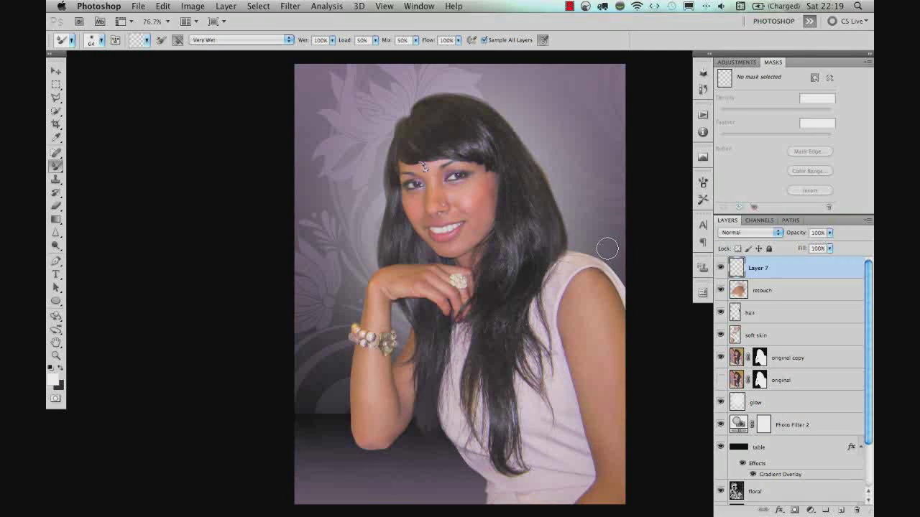
Fill the new layer with 50% Gray and set its blend mode to Soft Light
{"action": "key", "text": "shift+BackSpace"}
{"action": "left_click", "coordinate": [553, 153]}
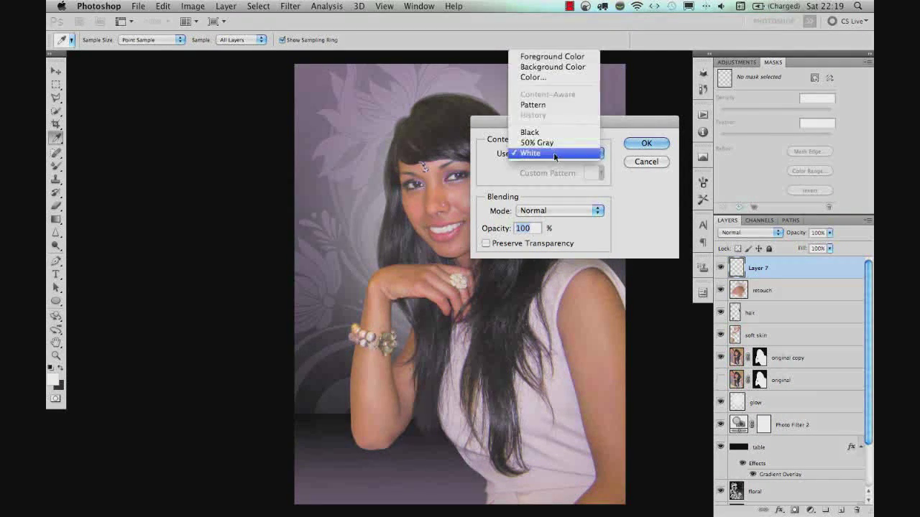
{"action": "left_click", "coordinate": [549, 143]}
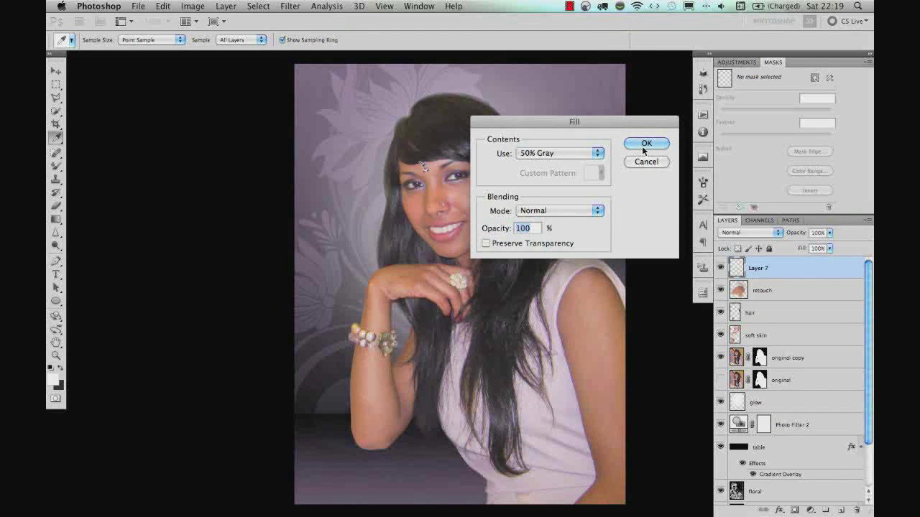
{"action": "left_click", "coordinate": [645, 146]}
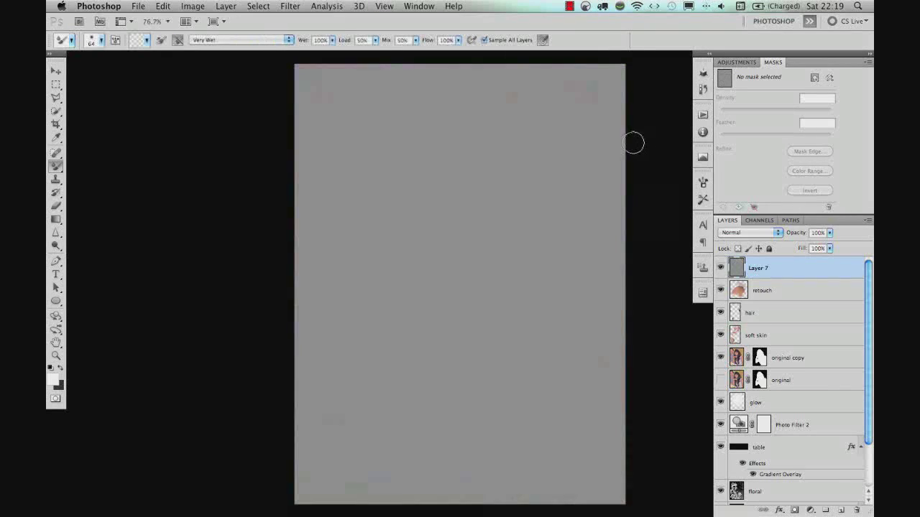
{"action": "left_click", "coordinate": [738, 234]}
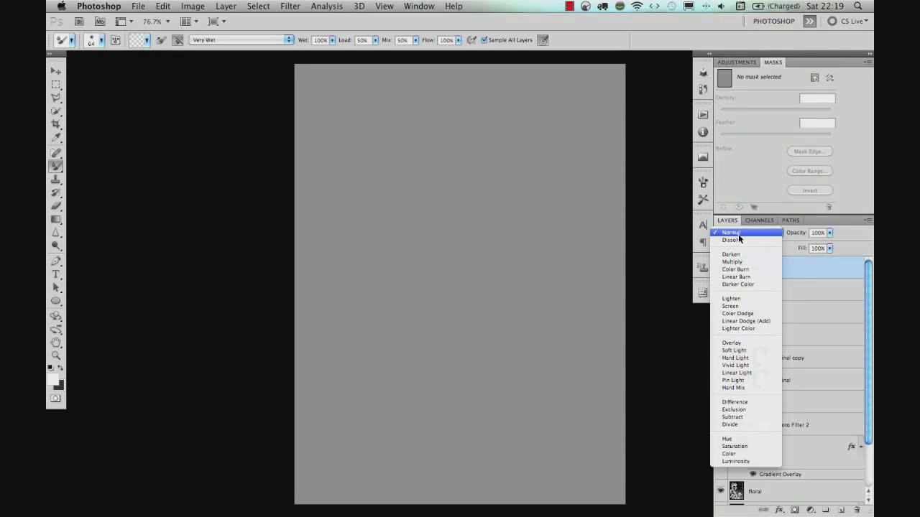
{"action": "left_click", "coordinate": [729, 351]}
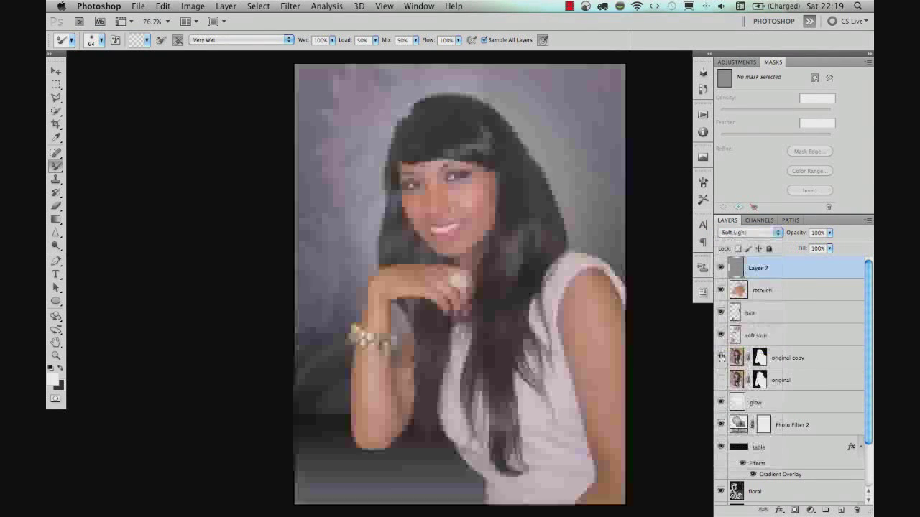
Paint white highlights on the nose and centre of the face with the Brush at 30% opacity
{"action": "scroll", "coordinate": [540, 246], "scroll_direction": "up", "scroll_amount": 3}
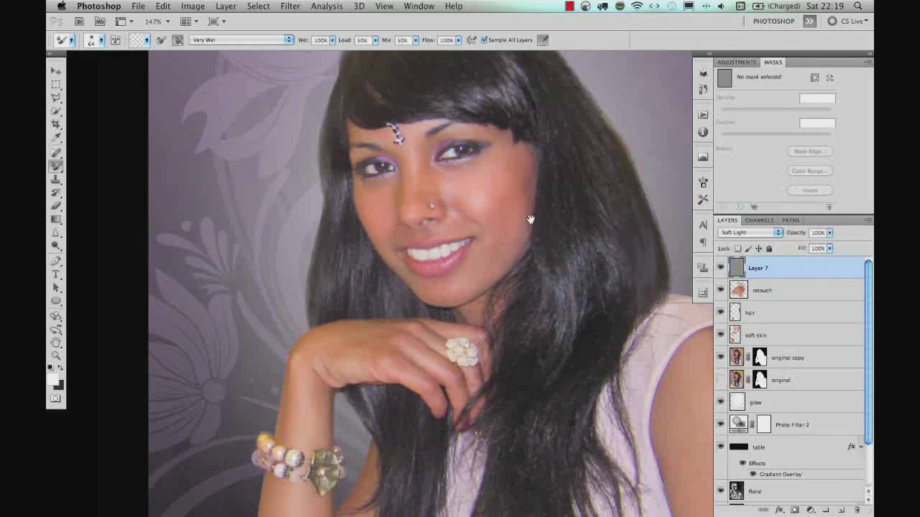
{"action": "scroll", "coordinate": [521, 240], "scroll_direction": "up", "scroll_amount": 2}
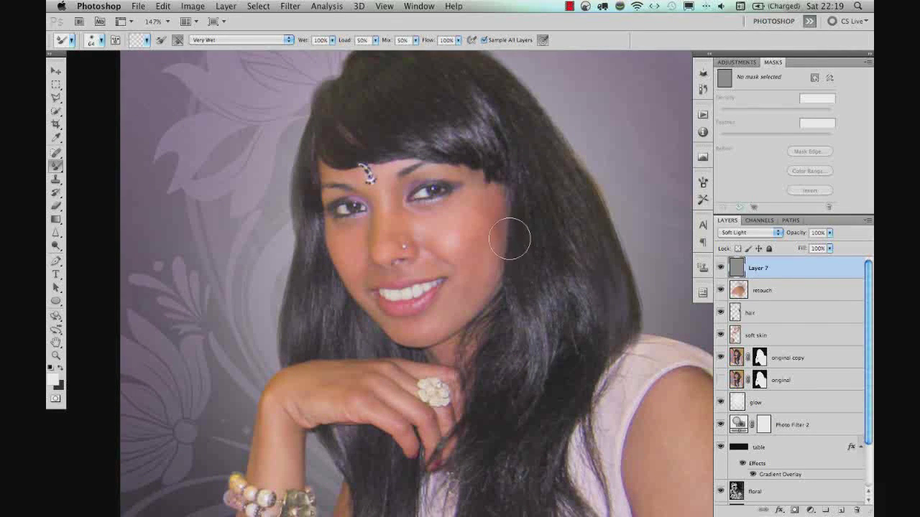
{"action": "key", "text": "shift+b"}
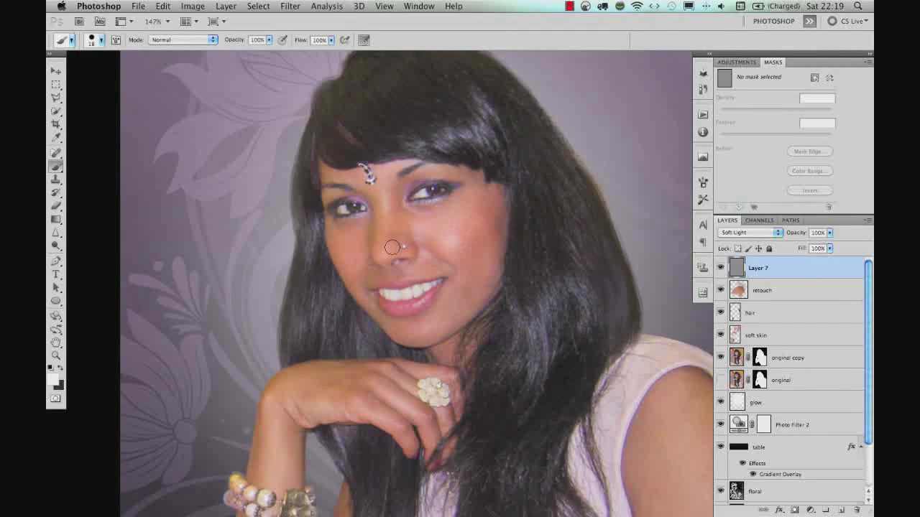
{"action": "mouse_move", "coordinate": [393, 266]}
{"action": "left_mouse_down"}
{"action": "mouse_move", "coordinate": [418, 271]}
{"action": "mouse_move", "coordinate": [418, 142]}
{"action": "mouse_move", "coordinate": [405, 223]}
{"action": "mouse_move", "coordinate": [391, 209]}
{"action": "mouse_move", "coordinate": [396, 98]}
{"action": "left_mouse_up"}
{"action": "key", "text": "bracketright"}
{"action": "key", "text": "bracketright"}
{"action": "key", "text": "3"}
{"action": "left_click", "coordinate": [399, 231]}
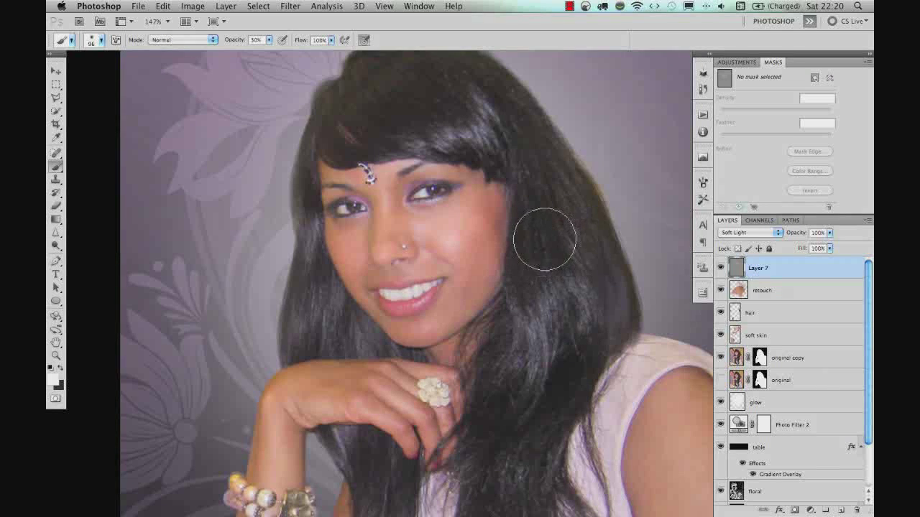
Darken the face edges, the area around the chin, and the lips with the dark colour at 30% brush opacity
{"action": "key", "text": "x"}
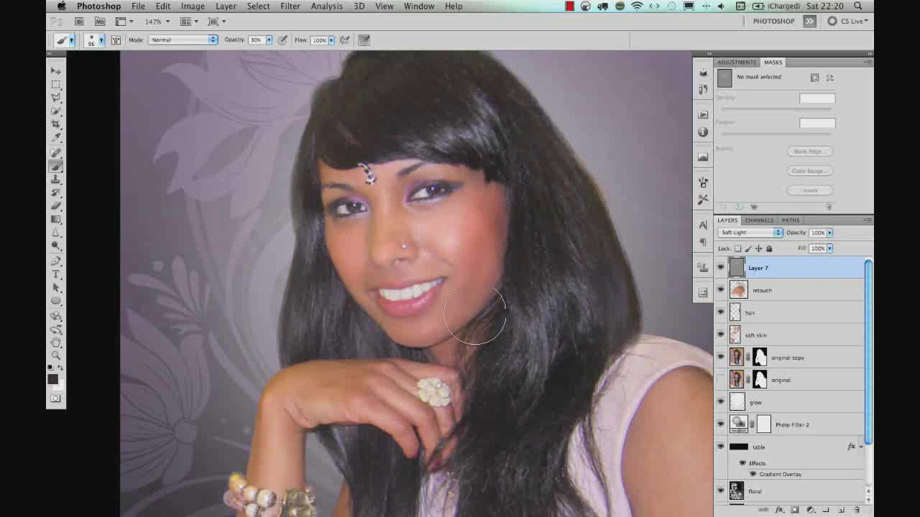
{"action": "left_click_drag", "start_coordinate": [328, 222], "coordinate": [320, 217]}
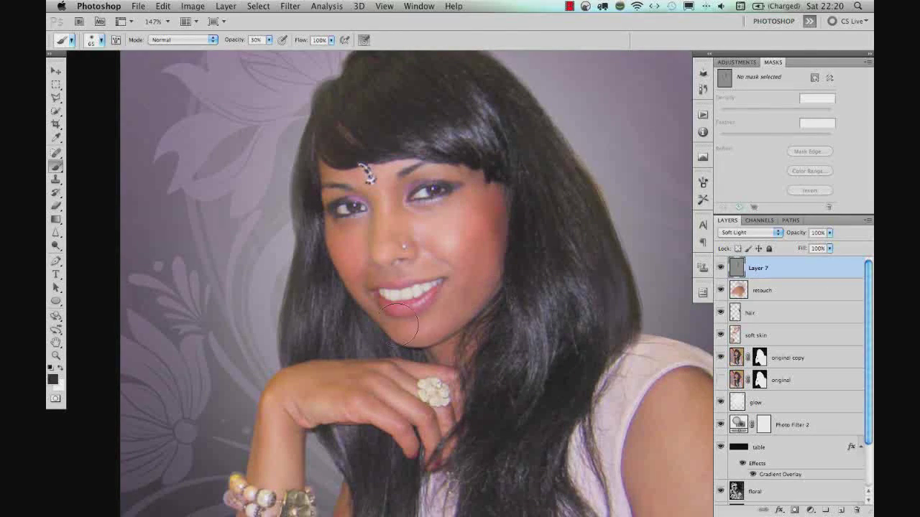
{"action": "mouse_move", "coordinate": [407, 311]}
{"action": "left_mouse_down"}
{"action": "mouse_move", "coordinate": [451, 308]}
{"action": "mouse_move", "coordinate": [353, 308]}
{"action": "mouse_move", "coordinate": [376, 320]}
{"action": "mouse_move", "coordinate": [404, 318]}
{"action": "mouse_move", "coordinate": [469, 283]}
{"action": "left_mouse_up"}
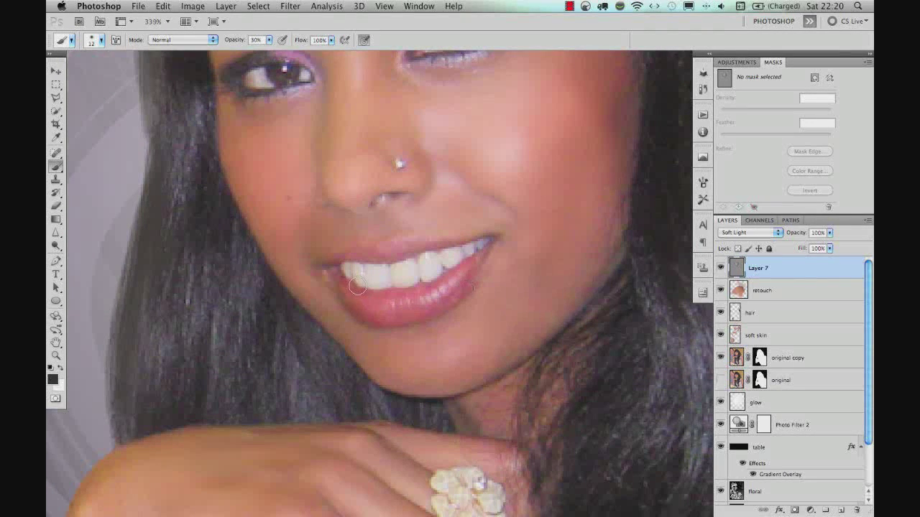
{"action": "mouse_move", "coordinate": [357, 286]}
{"action": "left_mouse_down"}
{"action": "mouse_move", "coordinate": [405, 295]}
{"action": "mouse_move", "coordinate": [463, 277]}
{"action": "mouse_move", "coordinate": [485, 250]}
{"action": "left_mouse_up"}
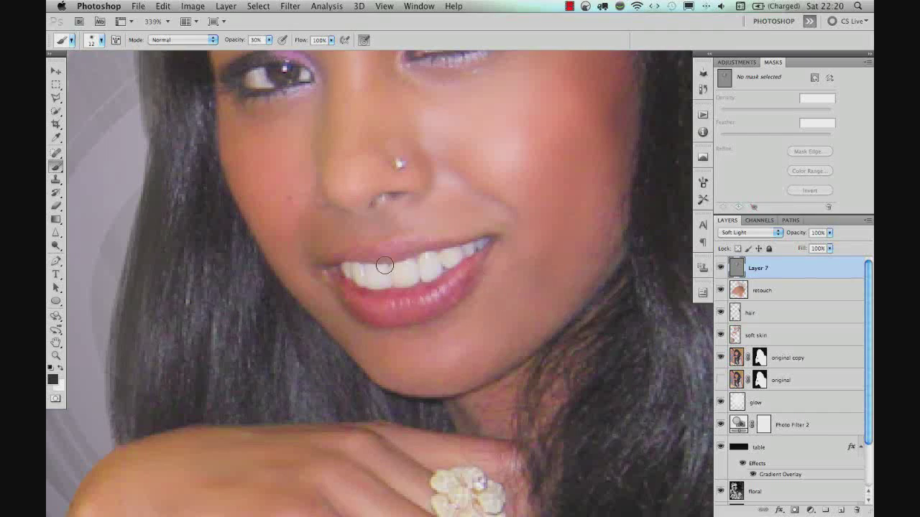
{"action": "mouse_move", "coordinate": [390, 262]}
{"action": "left_mouse_down"}
{"action": "mouse_move", "coordinate": [500, 232]}
{"action": "mouse_move", "coordinate": [447, 243]}
{"action": "mouse_move", "coordinate": [403, 265]}
{"action": "left_mouse_up"}
Check the shading against the unshaded face, and refine the cheek with the brush opacity set to 10%
{"action": "left_click", "coordinate": [721, 268]}
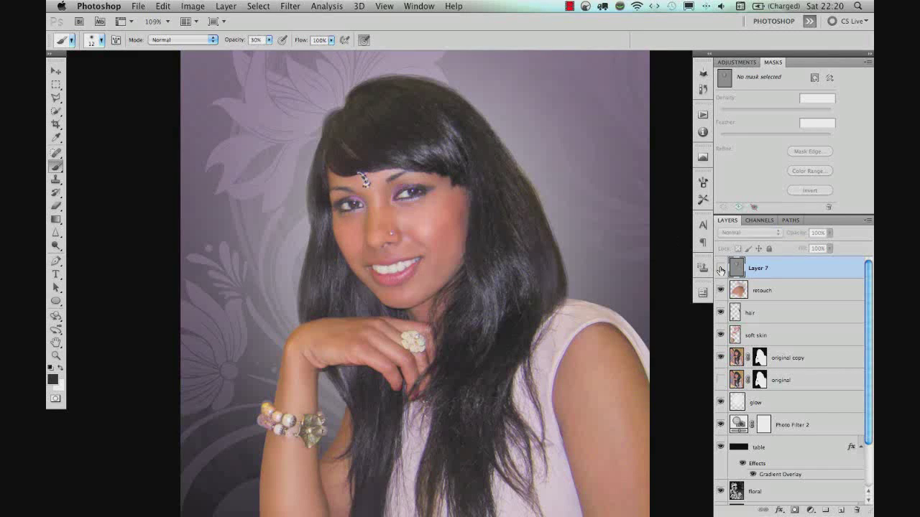
{"action": "left_click", "coordinate": [721, 268]}
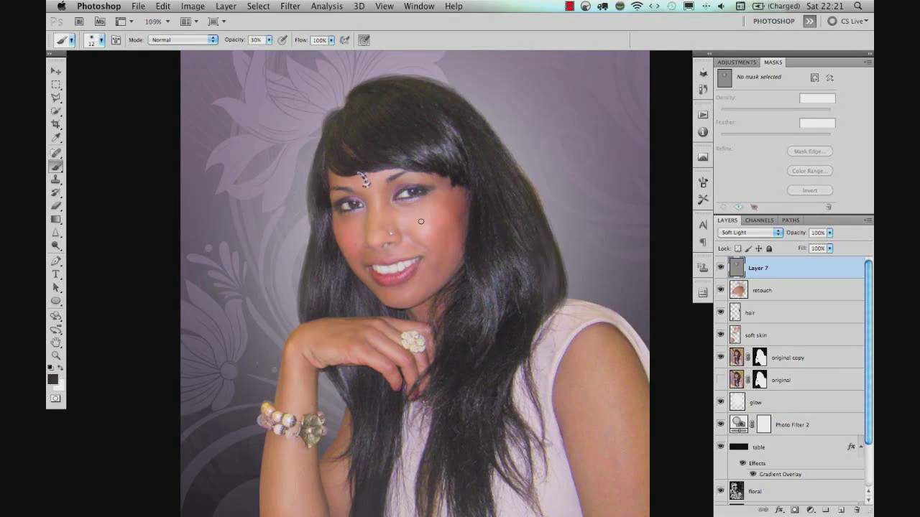
{"action": "left_click_drag", "start_coordinate": [437, 226], "coordinate": [448, 229]}
{"action": "key", "text": "1"}
Compare the portrait with and without the gray Soft Light layer
{"action": "left_click", "coordinate": [720, 268]}
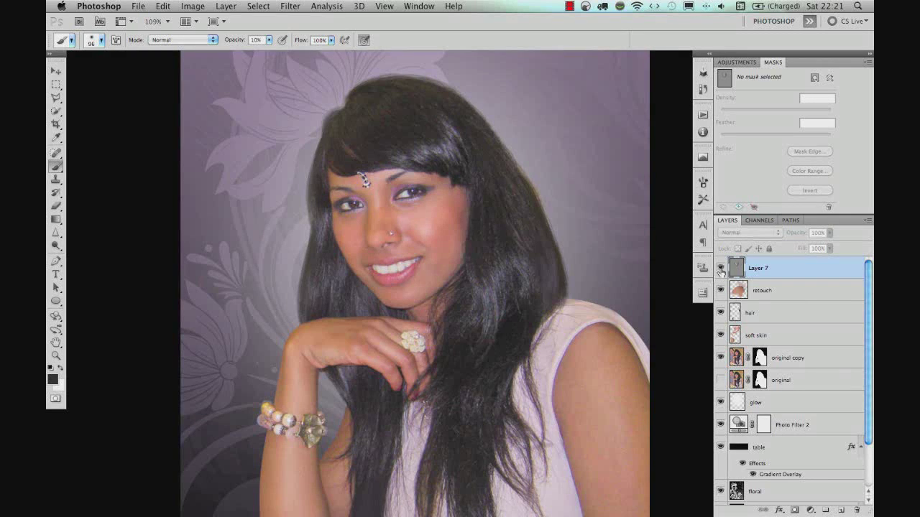
{"action": "left_click", "coordinate": [720, 268]}
{"action": "left_click", "coordinate": [720, 268]}
{"action": "left_click", "coordinate": [720, 269]}
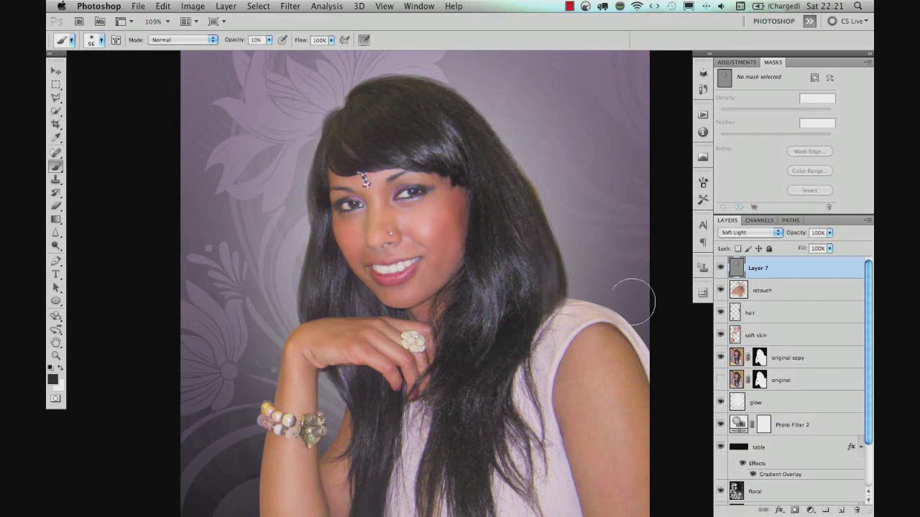
{"action": "scroll", "coordinate": [508, 314], "scroll_direction": "down", "scroll_amount": 2}
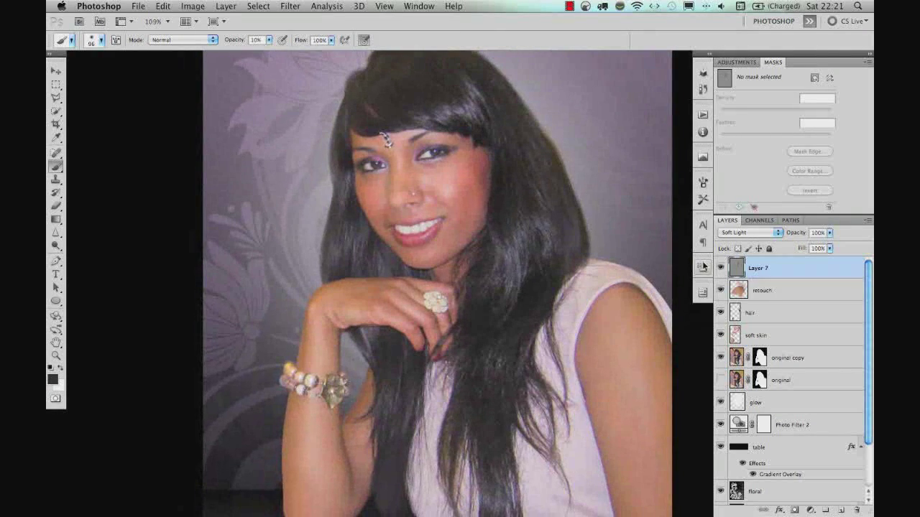
{"action": "left_click", "coordinate": [720, 269]}
{"action": "left_click", "coordinate": [719, 270]}
{"action": "left_click", "coordinate": [719, 269]}
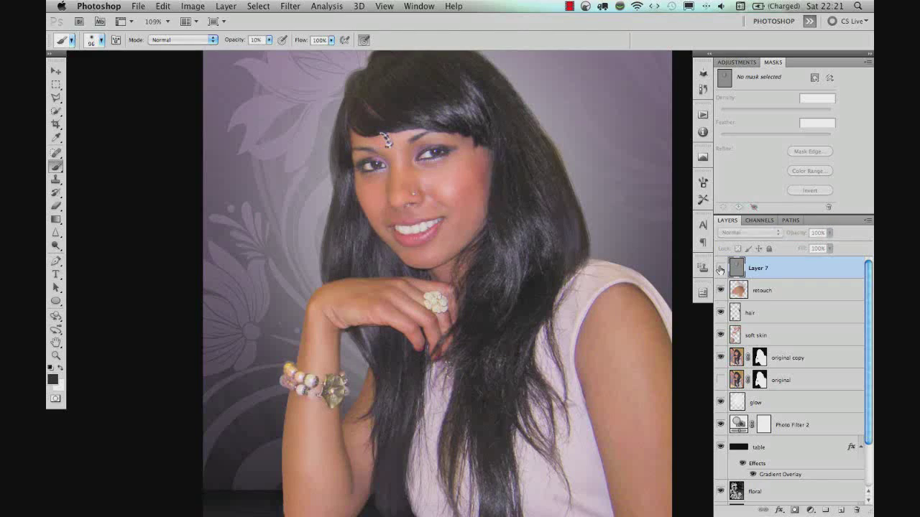
{"action": "left_click", "coordinate": [719, 270]}
{"action": "left_click", "coordinate": [719, 270]}
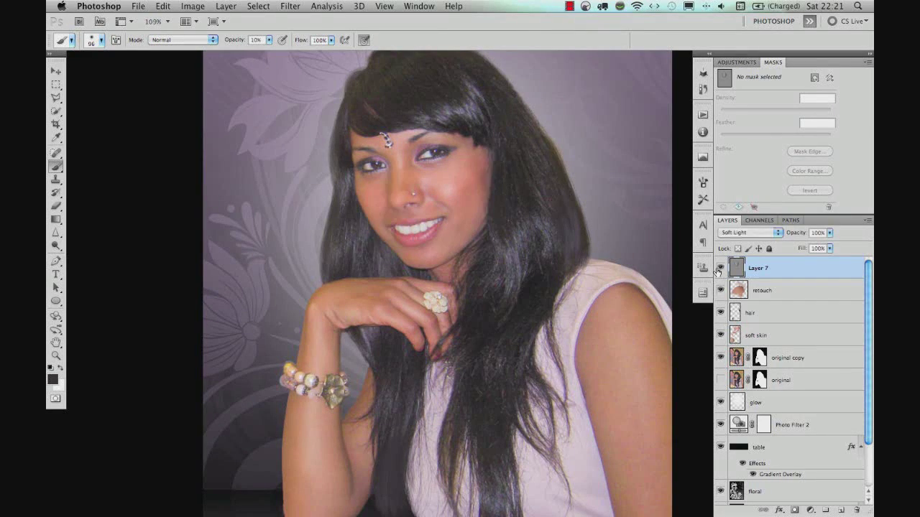
{"action": "left_click", "coordinate": [720, 270]}
Hide the glow, Photo Filter 2, table, floral and back layers
{"action": "left_click_drag", "start_coordinate": [382, 400], "coordinate": [417, 199]}
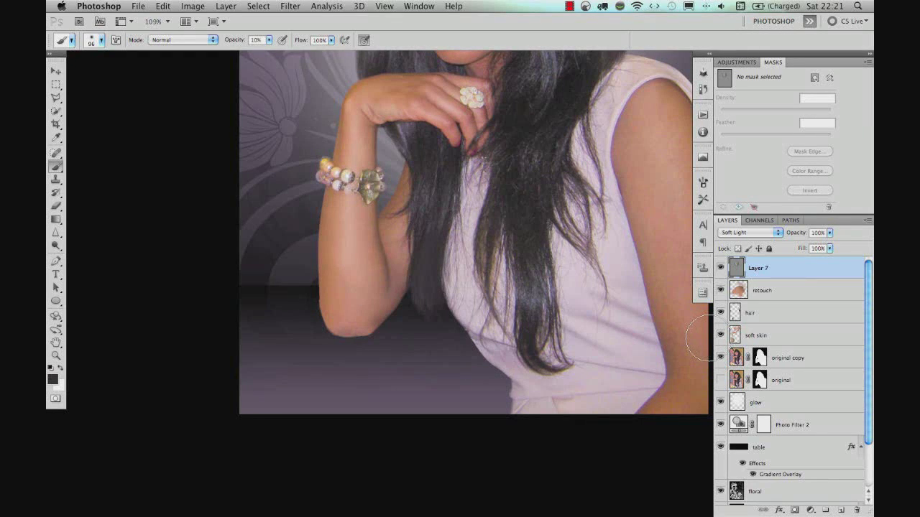
{"action": "scroll", "coordinate": [867, 314], "scroll_direction": "down", "scroll_amount": 3}
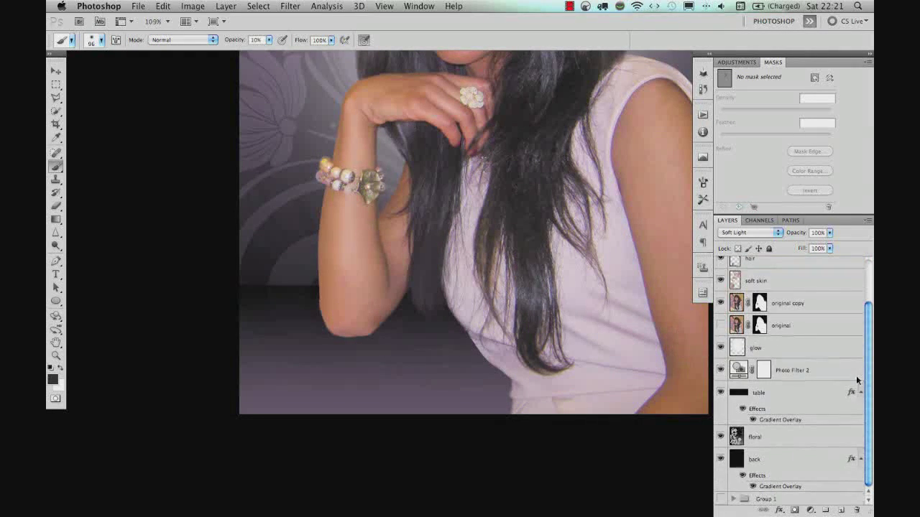
{"action": "left_click", "coordinate": [721, 348]}
{"action": "left_click_drag", "start_coordinate": [720, 359], "coordinate": [720, 445]}
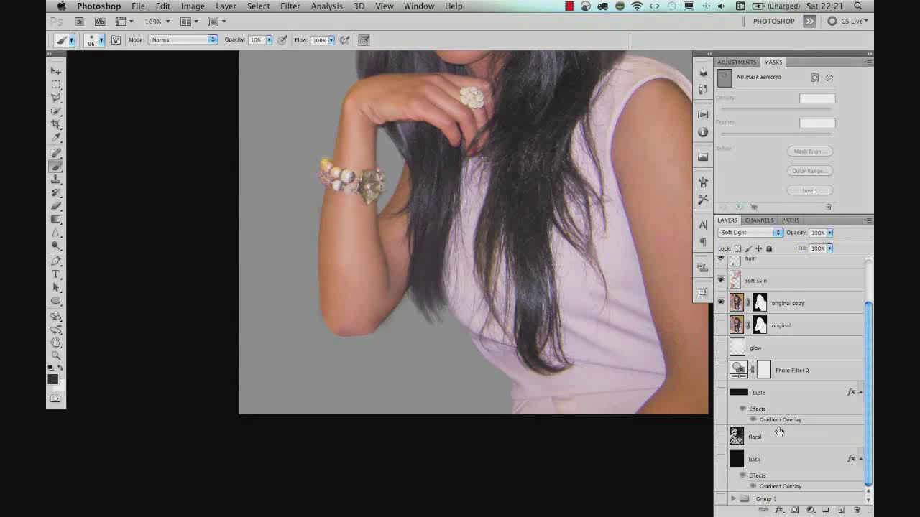
Rename the gray Soft Light layer as toning and hide it
{"action": "scroll", "coordinate": [772, 353], "scroll_direction": "up", "scroll_amount": 3}
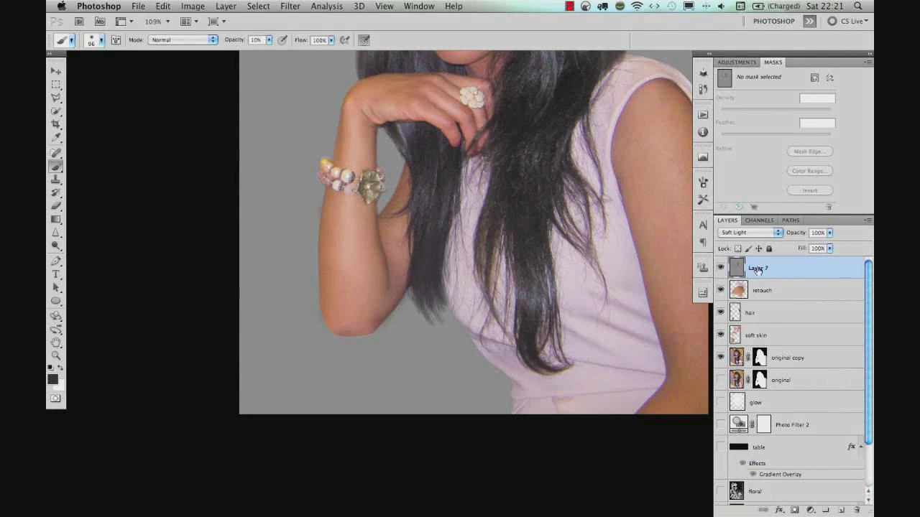
{"action": "double_click", "coordinate": [757, 269]}
{"action": "key", "text": "Return"}
{"action": "left_click", "coordinate": [721, 268]}
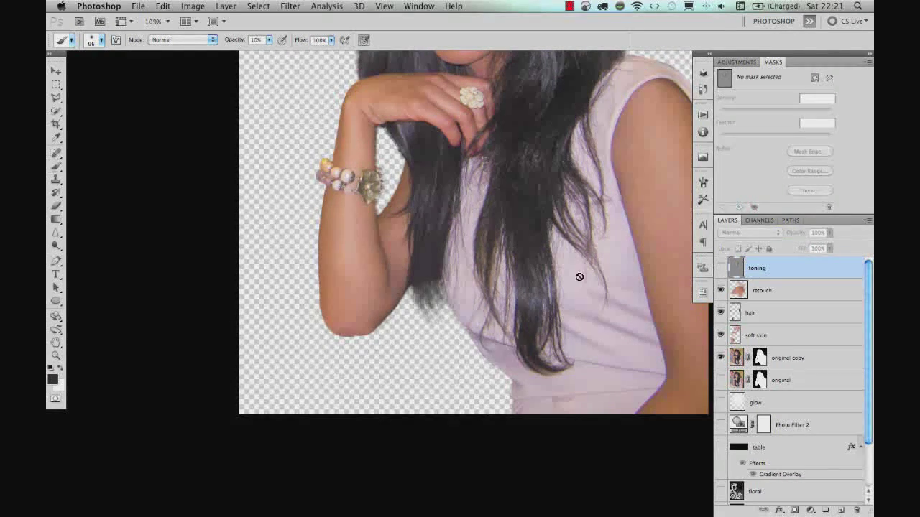
Select a rectangle around the raised arm and hanging hair, and stamp the visible layers into a new layer
{"action": "key", "text": "m"}
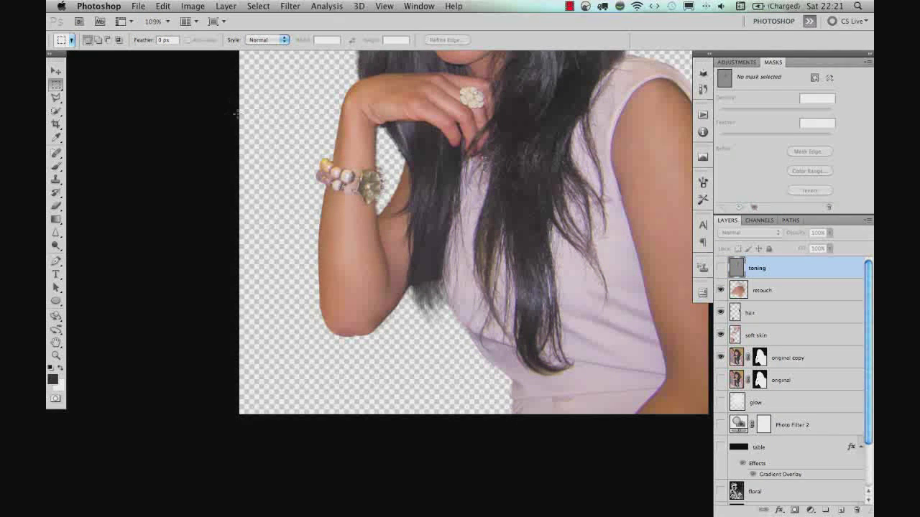
{"action": "left_click_drag", "start_coordinate": [323, 231], "coordinate": [417, 336]}
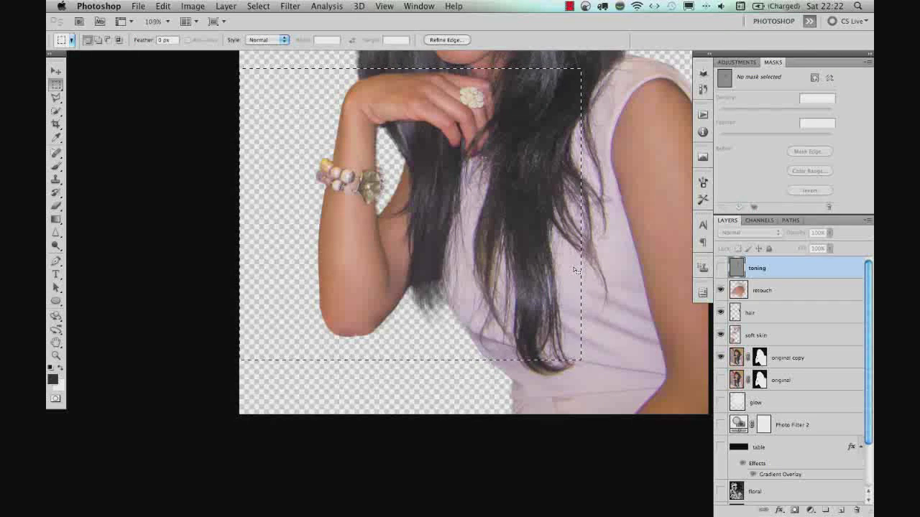
{"action": "key", "text": "alt"}
{"action": "key", "text": "super+alt+shift+e"}
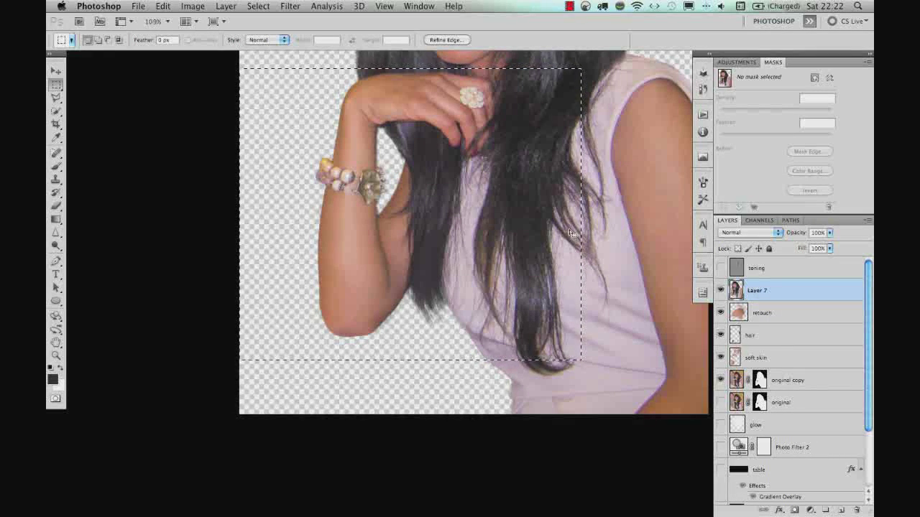
Cut the selected arm area from the stamped layer onto its own layer, and make the remaining stamped layer active
{"action": "left_click", "coordinate": [226, 6]}
{"action": "mouse_move", "coordinate": [222, 23]}
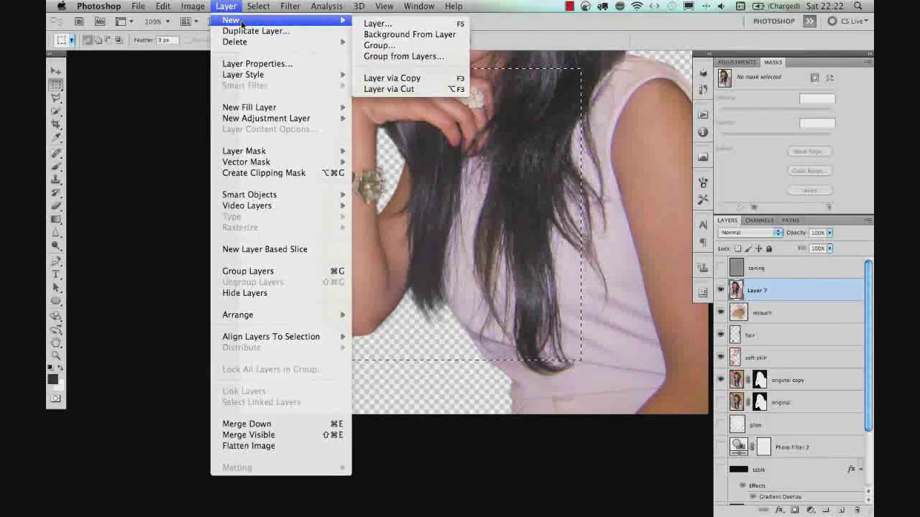
{"action": "left_click", "coordinate": [421, 89]}
{"action": "left_click", "coordinate": [756, 315]}
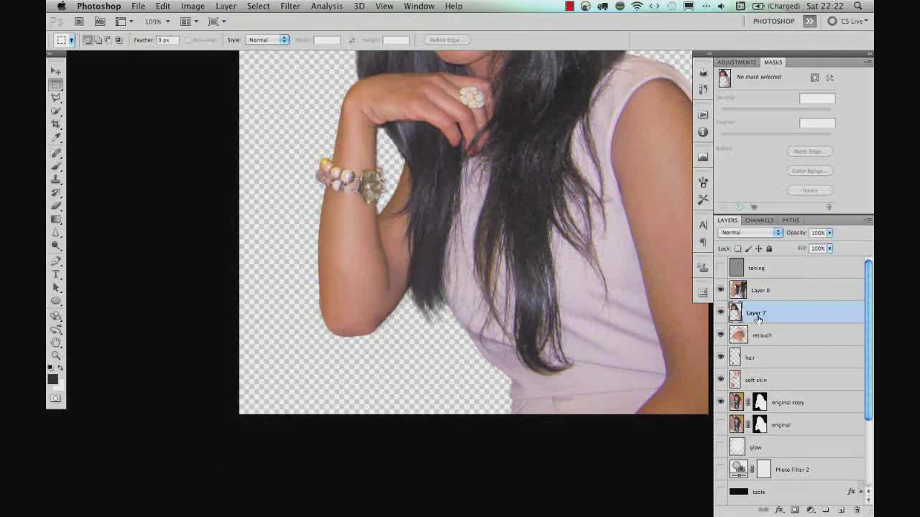
Delete the remaining stamped layer, and show the toning, glow, Photo Filter 2, table, floral and back layers again
{"action": "key", "text": "Delete"}
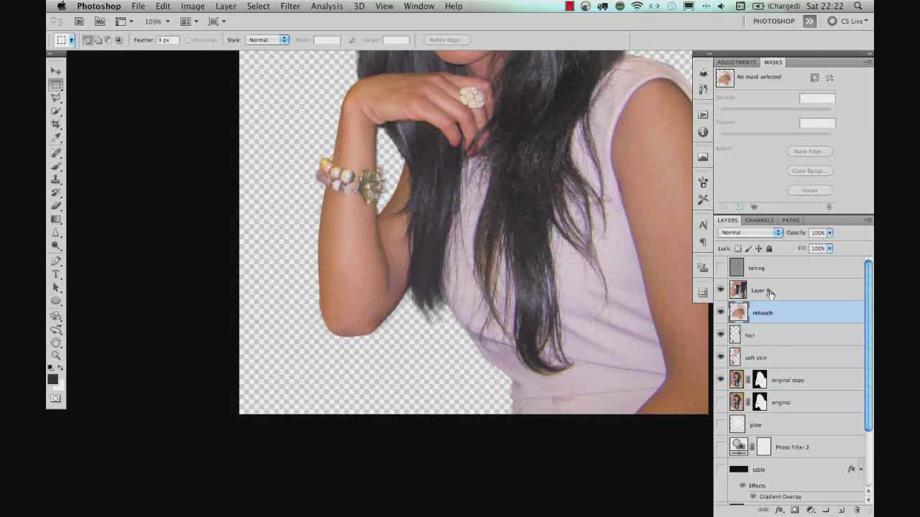
{"action": "left_click", "coordinate": [769, 293]}
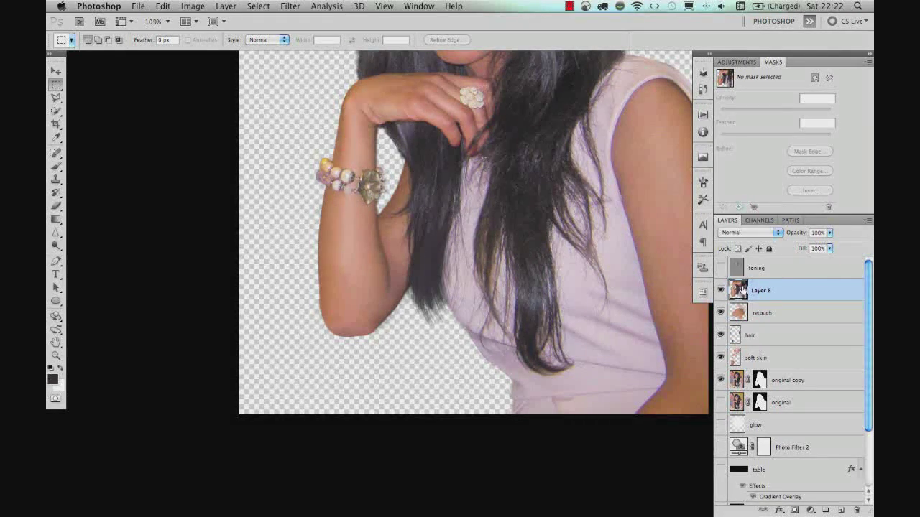
{"action": "left_click", "coordinate": [720, 268]}
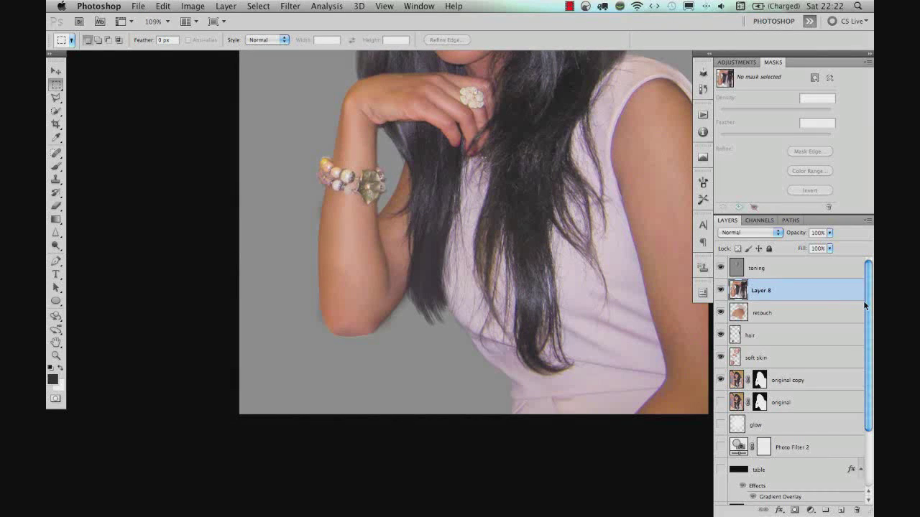
{"action": "scroll", "coordinate": [865, 300], "scroll_direction": "down", "scroll_amount": 3}
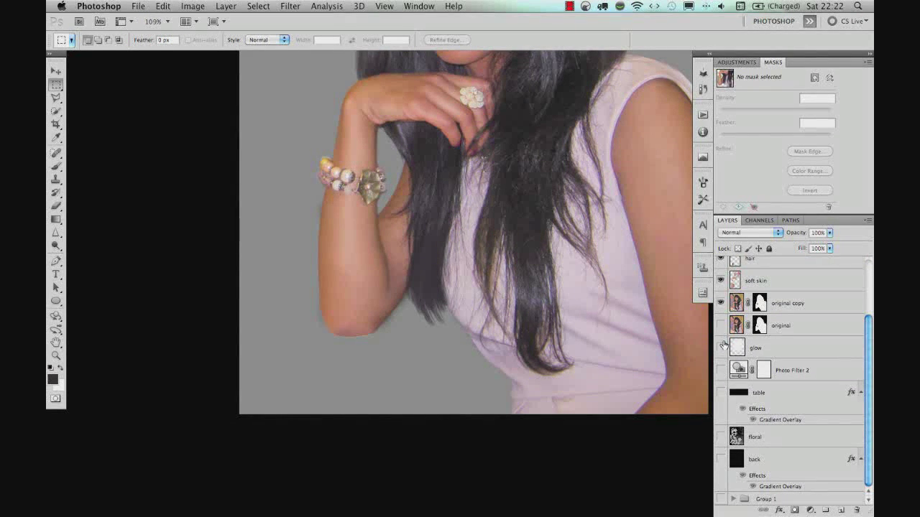
{"action": "left_click_drag", "start_coordinate": [721, 347], "coordinate": [709, 457]}
{"action": "scroll", "coordinate": [866, 343], "scroll_direction": "up", "scroll_amount": 3}
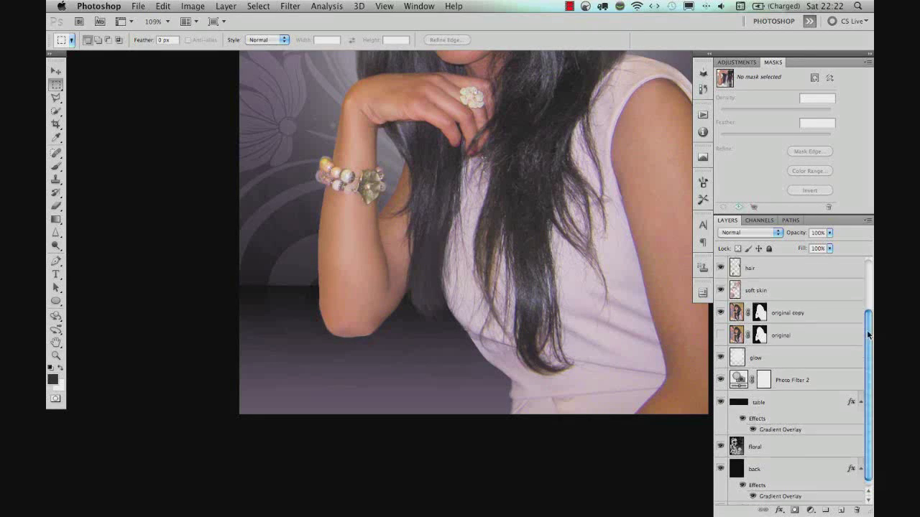
Rename the cut-out arm layer as reflection
{"action": "double_click", "coordinate": [760, 290]}
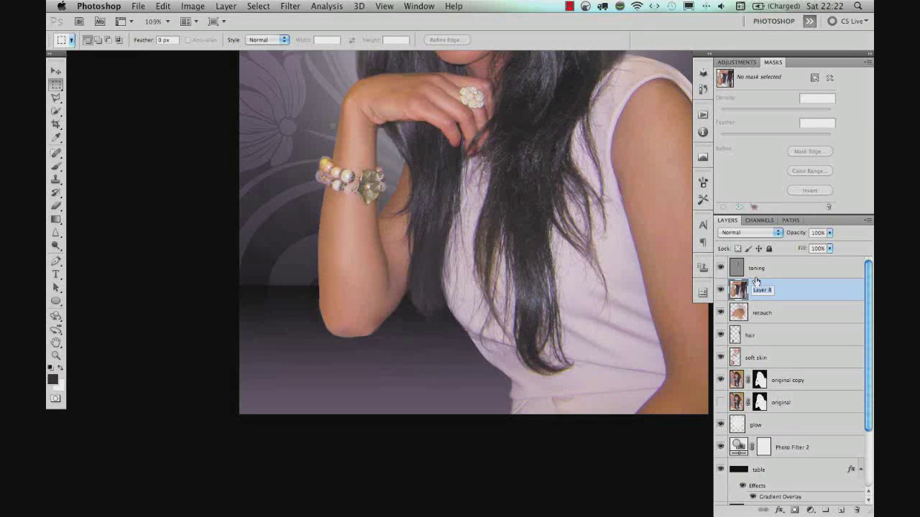
{"action": "type", "text": "reflection"}
{"action": "key", "text": "Return"}
Free-transform the reflection layer, flipping it vertically below the elbow and stretching it to about 78% height
{"action": "key", "text": "ctrl+t"}
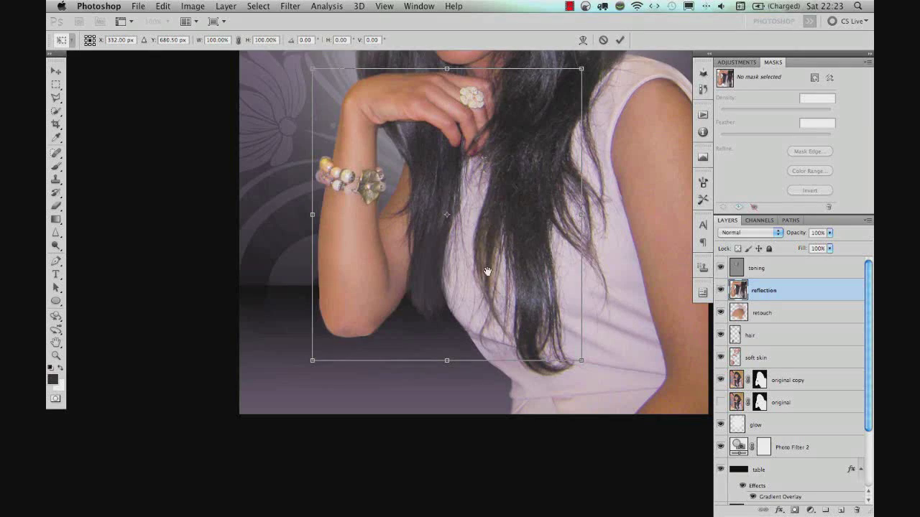
{"action": "left_click_drag", "start_coordinate": [446, 101], "coordinate": [322, 470]}
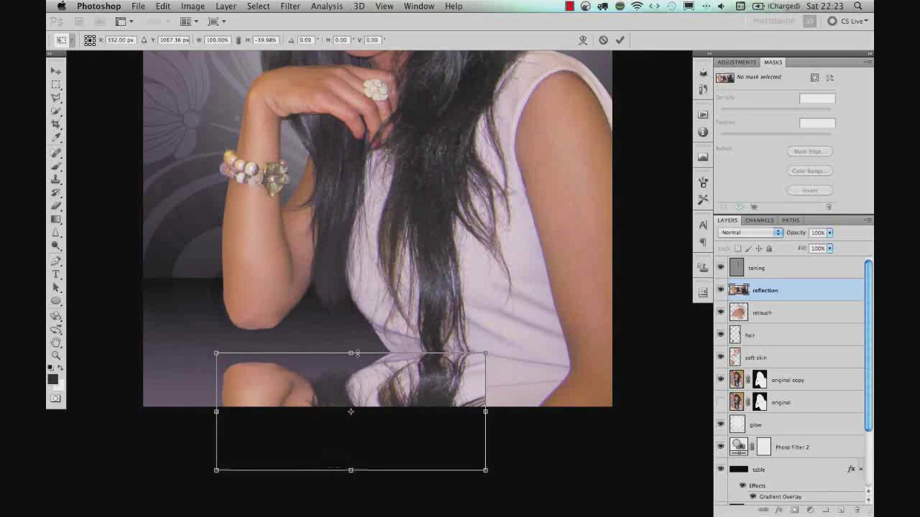
{"action": "left_click_drag", "start_coordinate": [351, 353], "coordinate": [351, 319]}
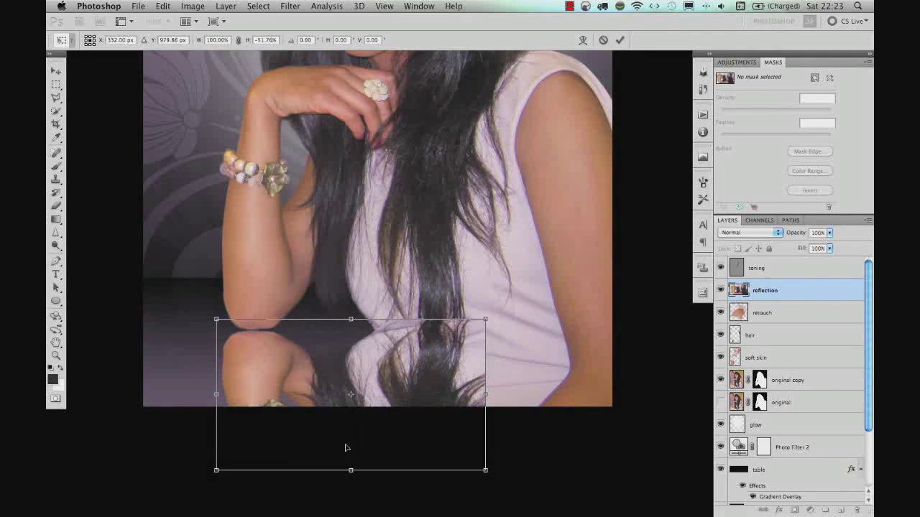
{"action": "left_click_drag", "start_coordinate": [350, 472], "coordinate": [352, 503]}
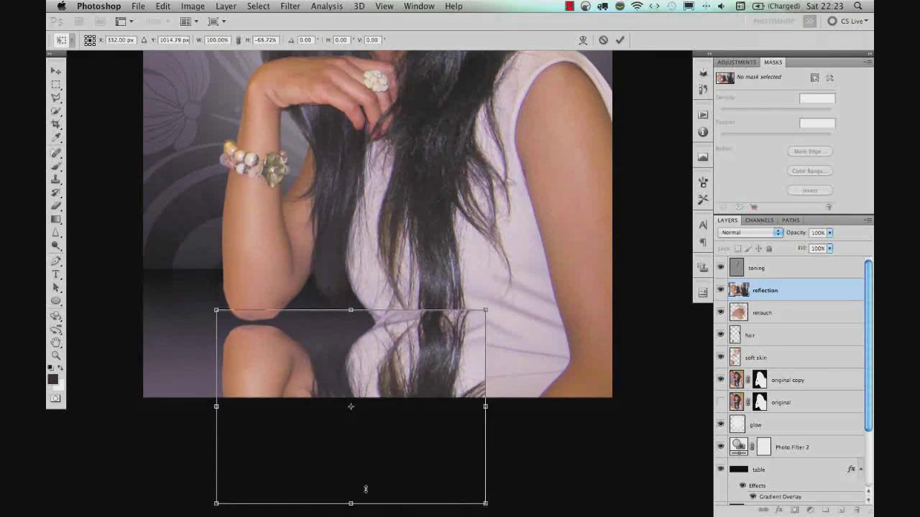
{"action": "left_click_drag", "start_coordinate": [382, 407], "coordinate": [391, 296]}
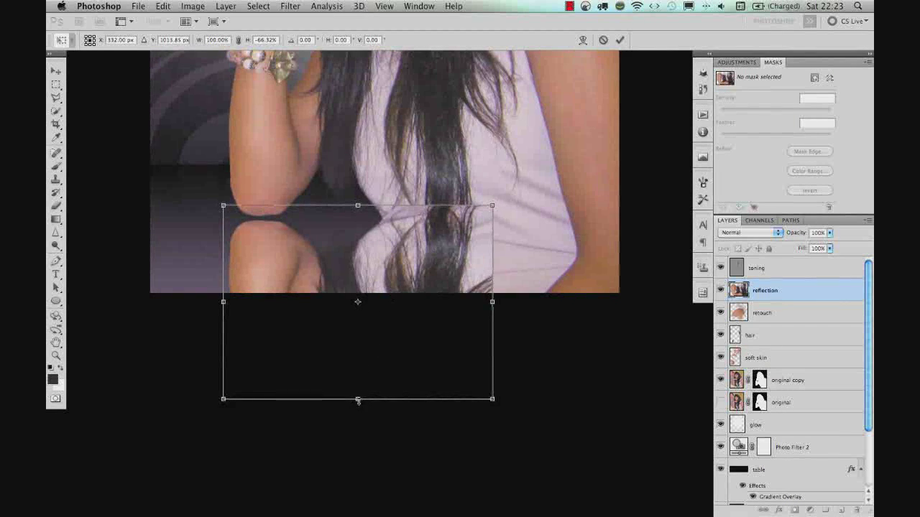
{"action": "left_click_drag", "start_coordinate": [358, 400], "coordinate": [357, 432]}
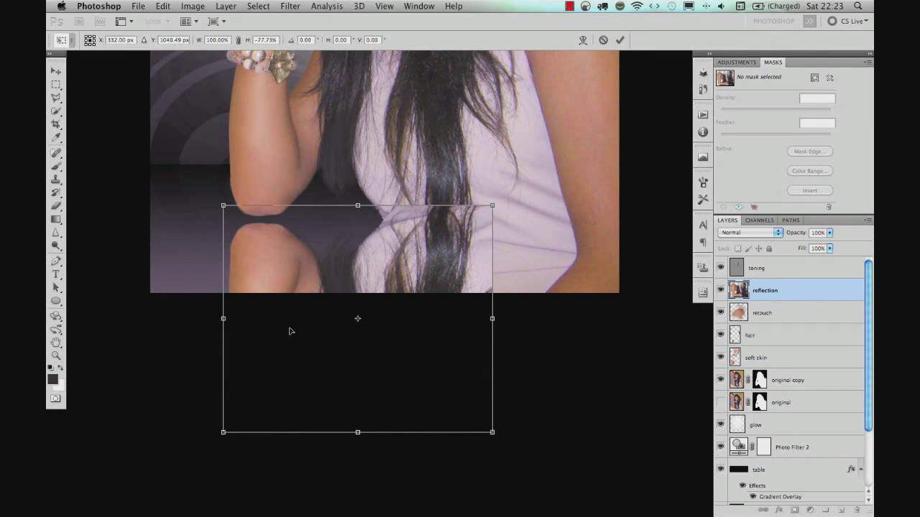
Nudge the flipped reflection up closer to the elbow and apply the transform
{"action": "key", "text": "Up"}
{"action": "key", "text": "Up"}
{"action": "key", "text": "Up"}
{"action": "key", "text": "Up"}
{"action": "key", "text": "Up"}
{"action": "key", "text": "Up"}
{"action": "key", "text": "Up"}
{"action": "key", "text": "Up"}
{"action": "key", "text": "Up"}
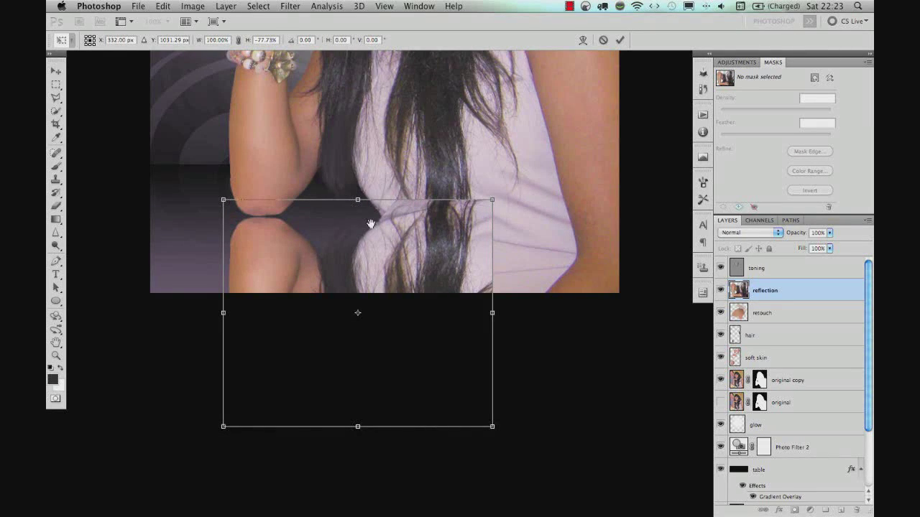
{"action": "left_click_drag", "start_coordinate": [370, 224], "coordinate": [418, 302]}
{"action": "key", "text": "Return"}
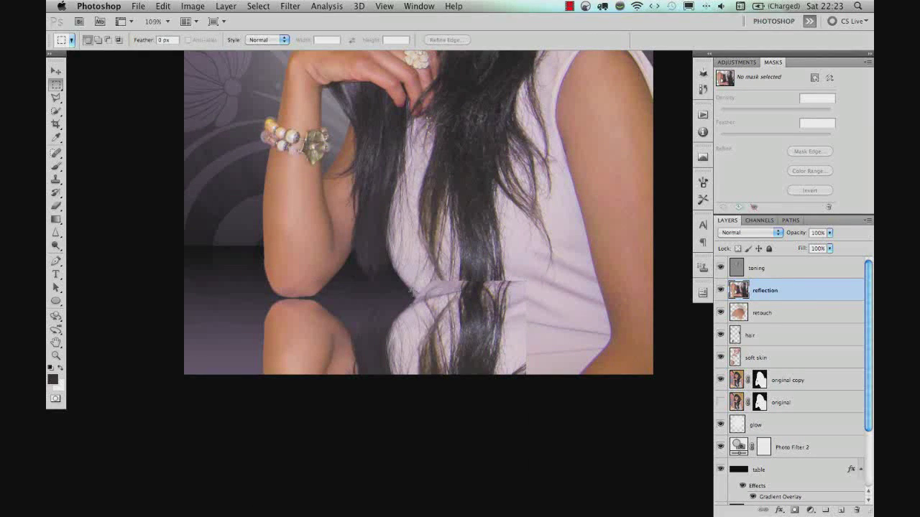
Add a mask to the reflection layer and paint black at 100% brush opacity to hide the reflection over the hair and dress
{"action": "left_click", "coordinate": [813, 76]}
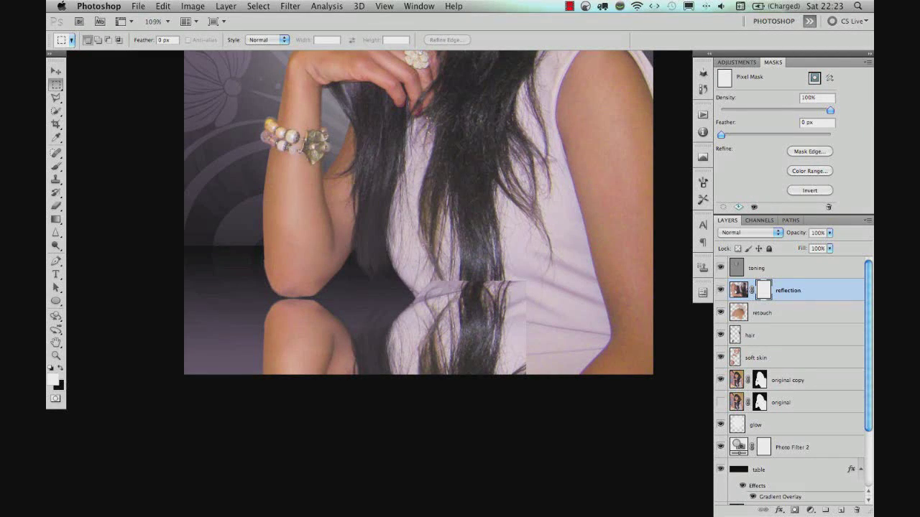
{"action": "key", "text": "b"}
{"action": "key", "text": "x"}
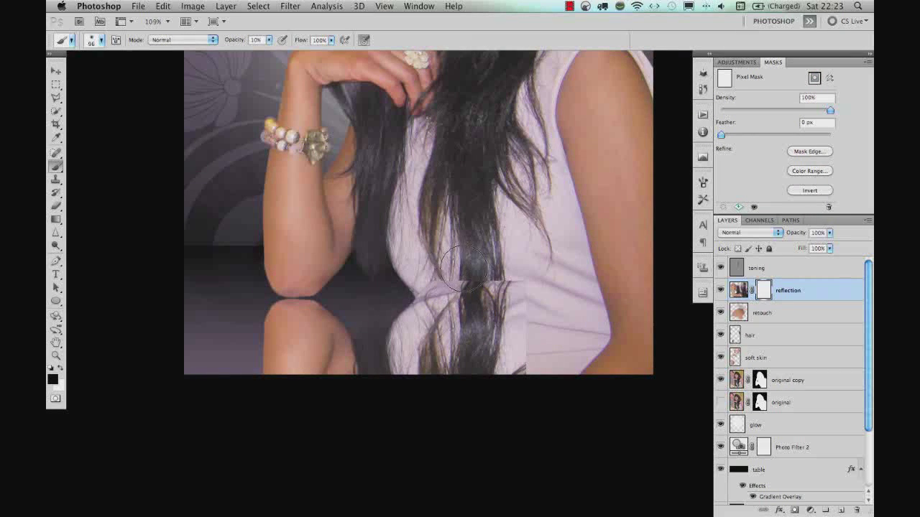
{"action": "key", "text": "0"}
{"action": "mouse_move", "coordinate": [477, 282]}
{"action": "left_mouse_down"}
{"action": "mouse_move", "coordinate": [512, 294]}
{"action": "mouse_move", "coordinate": [518, 305]}
{"action": "mouse_move", "coordinate": [473, 309]}
{"action": "mouse_move", "coordinate": [448, 297]}
{"action": "mouse_move", "coordinate": [472, 318]}
{"action": "mouse_move", "coordinate": [498, 312]}
{"action": "mouse_move", "coordinate": [512, 337]}
{"action": "mouse_move", "coordinate": [471, 304]}
{"action": "mouse_move", "coordinate": [505, 370]}
{"action": "mouse_move", "coordinate": [512, 365]}
{"action": "mouse_move", "coordinate": [490, 361]}
{"action": "mouse_move", "coordinate": [490, 331]}
{"action": "mouse_move", "coordinate": [428, 286]}
{"action": "left_mouse_up"}
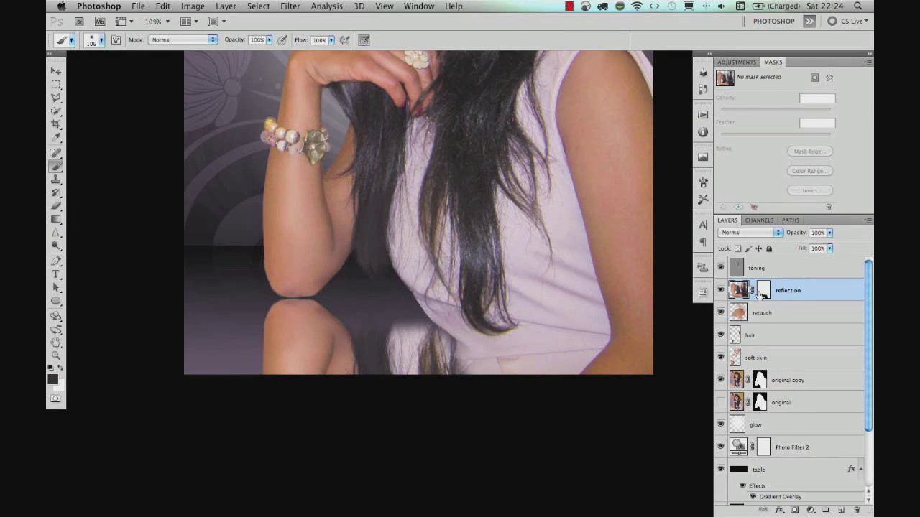
Put the reflection layer in a new group and add a mask to the group
{"action": "left_click", "coordinate": [226, 6]}
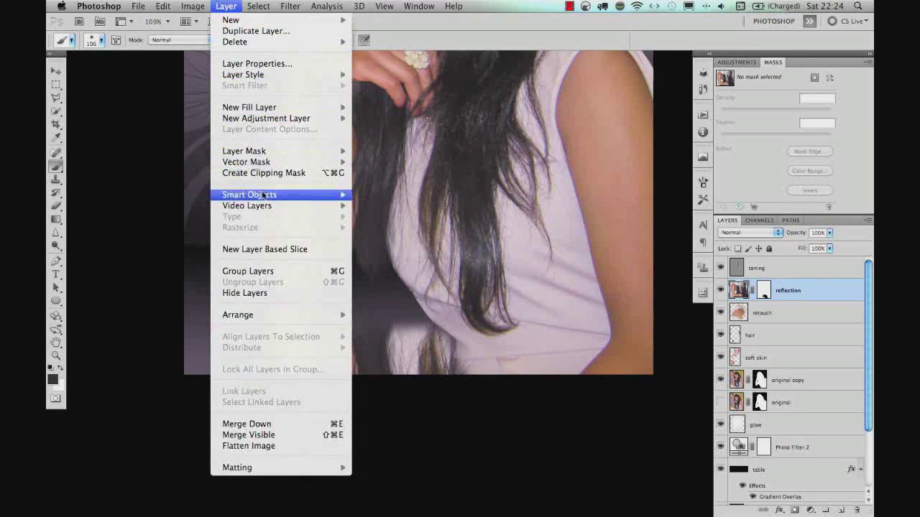
{"action": "left_click", "coordinate": [300, 272]}
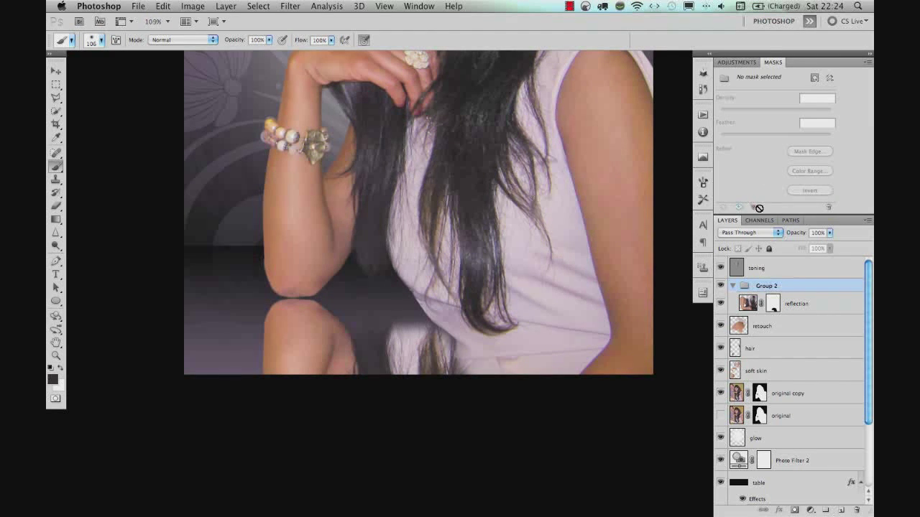
{"action": "left_click", "coordinate": [814, 78]}
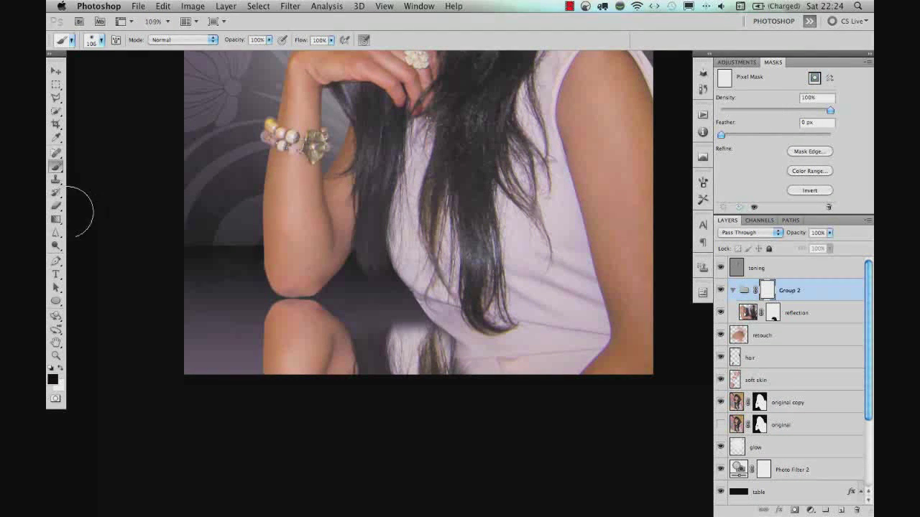
Draw a vertical linear gradient on the group mask from the elbow downward so the reflection fades out toward the image's lower edge
{"action": "left_click", "coordinate": [56, 219]}
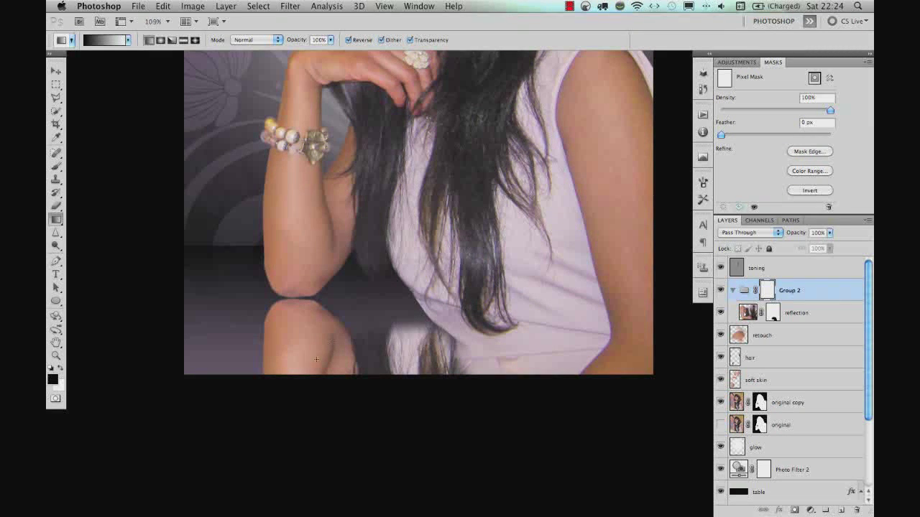
{"action": "left_click_drag", "start_coordinate": [327, 323], "coordinate": [327, 343]}
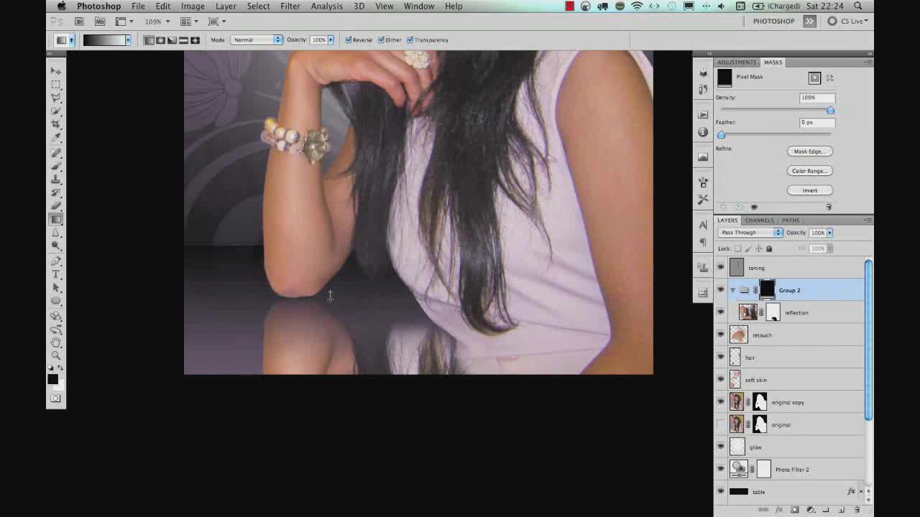
{"action": "left_click_drag", "start_coordinate": [329, 296], "coordinate": [329, 353]}
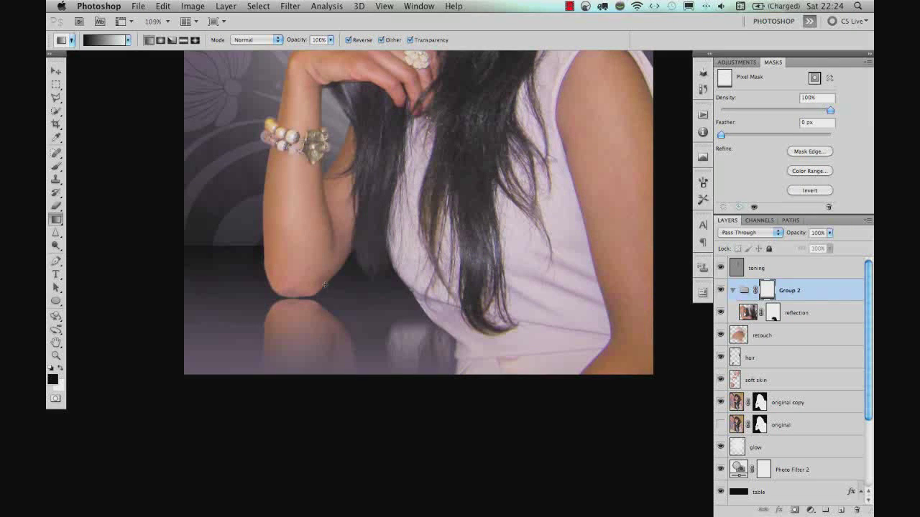
{"action": "left_click_drag", "start_coordinate": [326, 293], "coordinate": [327, 349]}
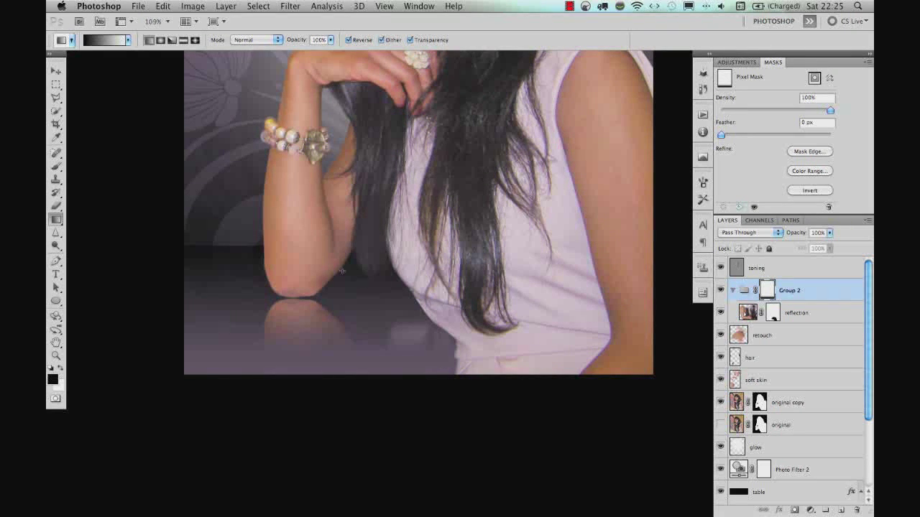
{"action": "left_click_drag", "start_coordinate": [331, 273], "coordinate": [324, 366]}
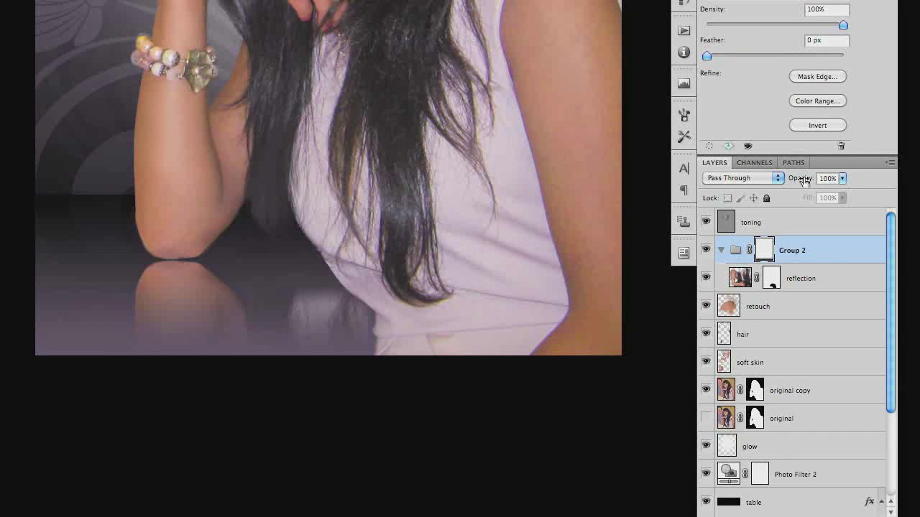
Set the reflection group's opacity to 23%
{"action": "left_click_drag", "start_coordinate": [803, 180], "coordinate": [749, 181]}
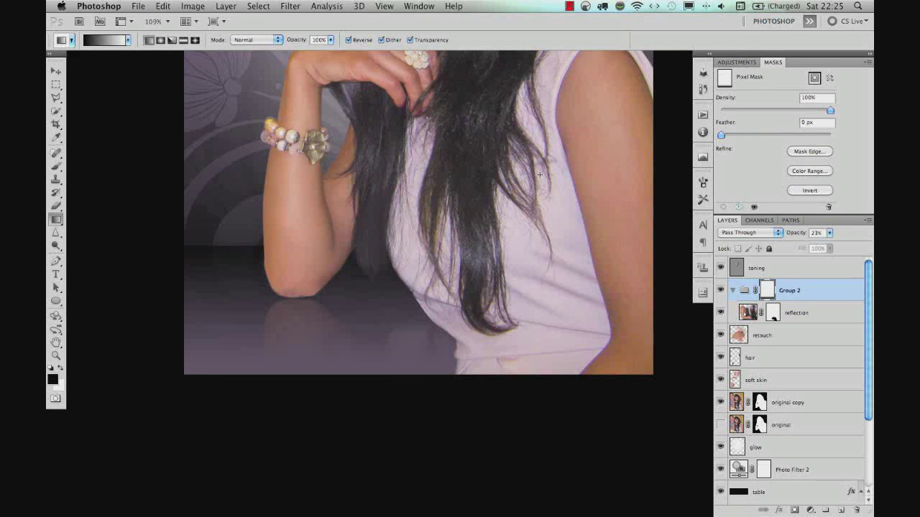
{"action": "key", "text": "super+0"}
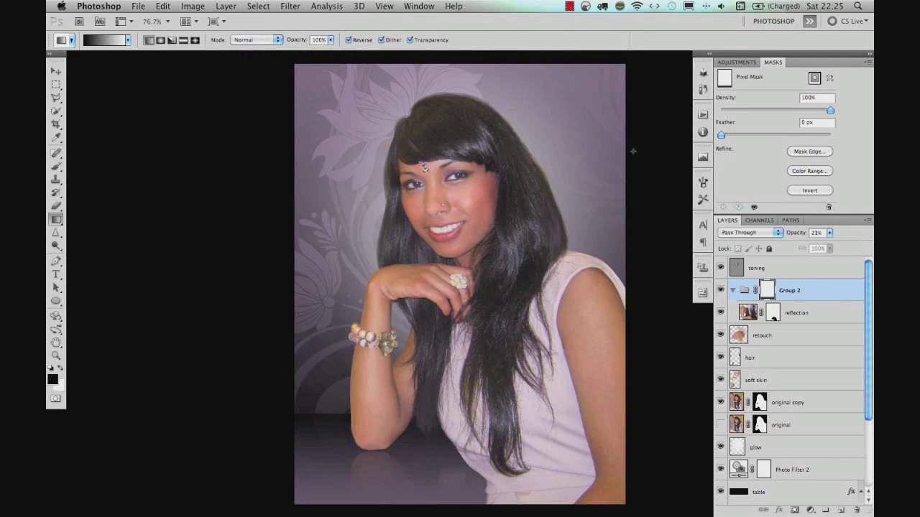
{"action": "left_click_drag", "start_coordinate": [586, 210], "coordinate": [544, 207]}
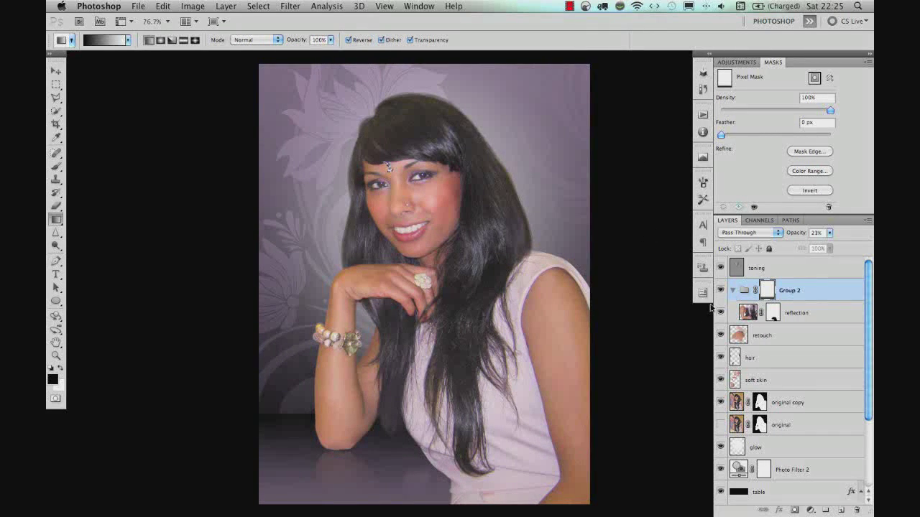
Try yellow and blue filter colors on the Photo Filter 2 adjustment, and undo the color change
{"action": "left_click", "coordinate": [772, 62]}
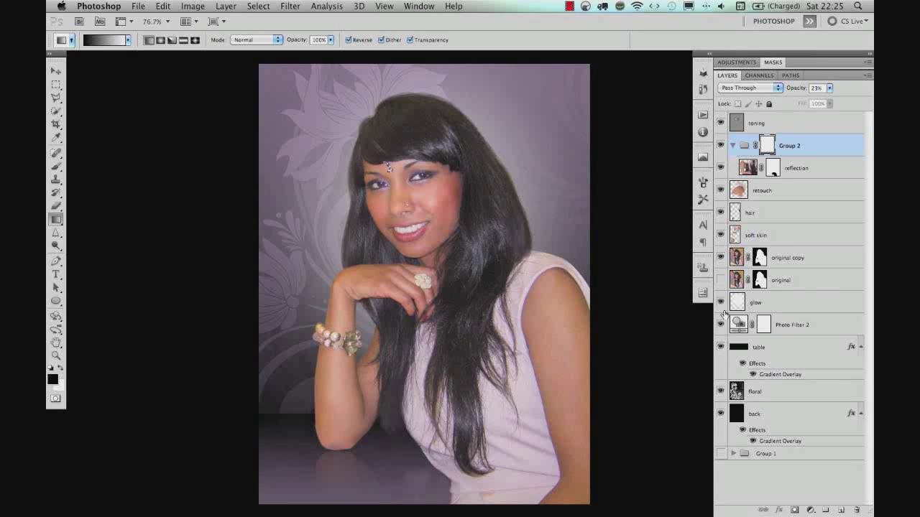
{"action": "left_click", "coordinate": [791, 325]}
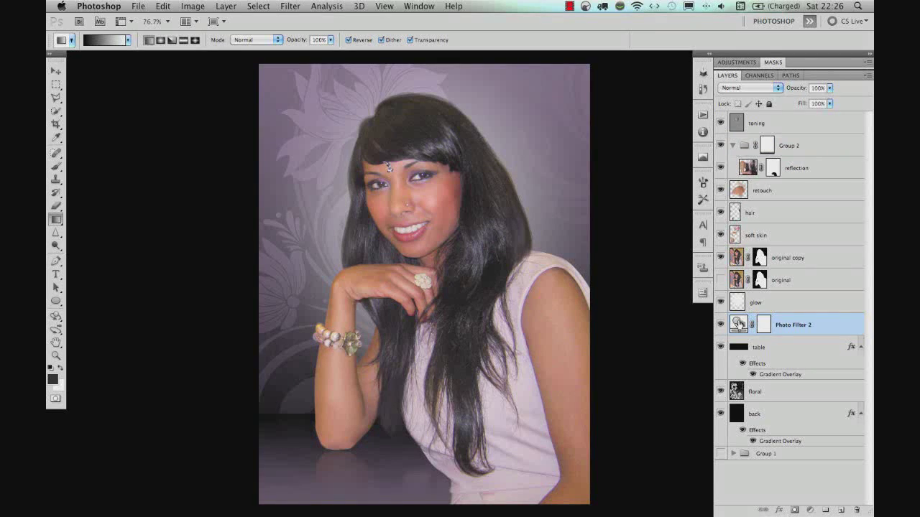
{"action": "double_click", "coordinate": [738, 325]}
{"action": "left_click", "coordinate": [760, 127]}
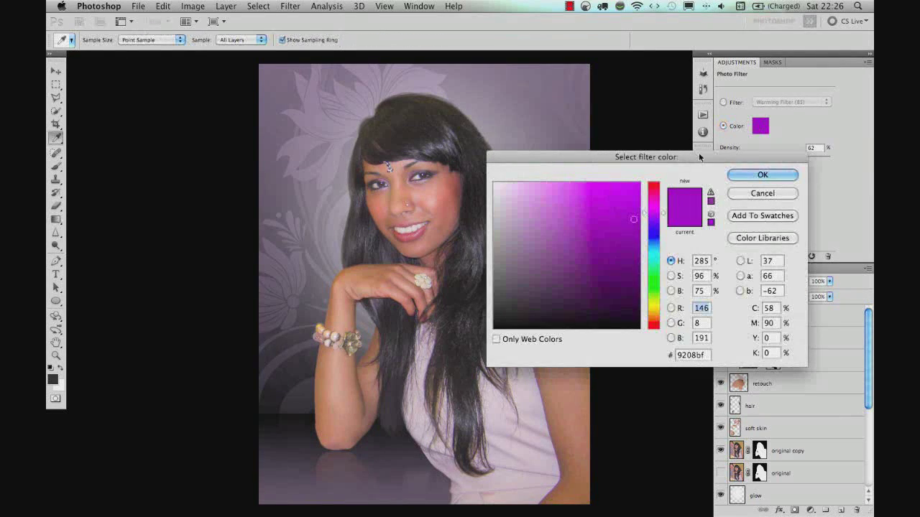
{"action": "left_click", "coordinate": [654, 305]}
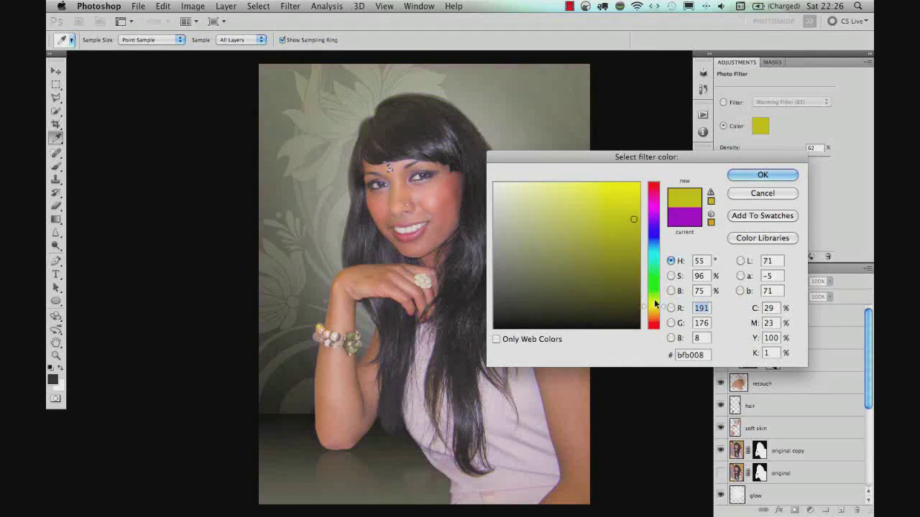
{"action": "left_click", "coordinate": [654, 253]}
{"action": "left_click", "coordinate": [654, 247]}
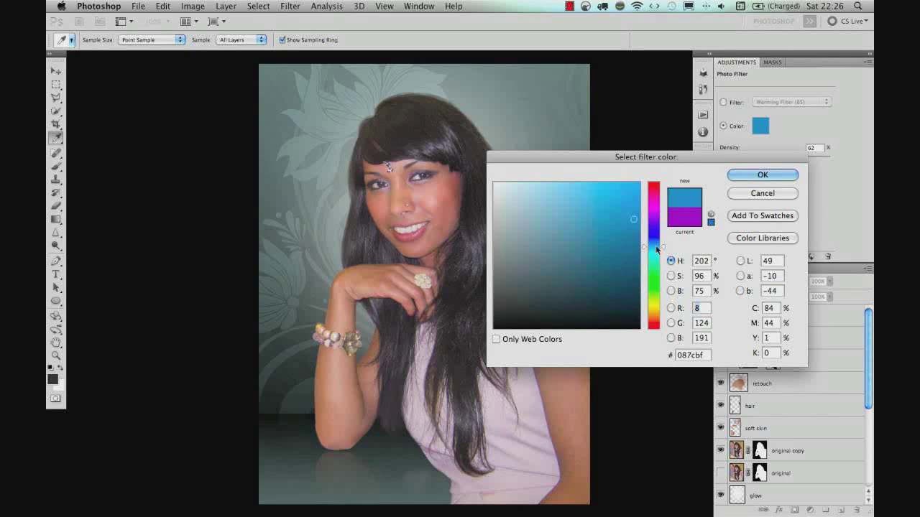
{"action": "left_click", "coordinate": [753, 173]}
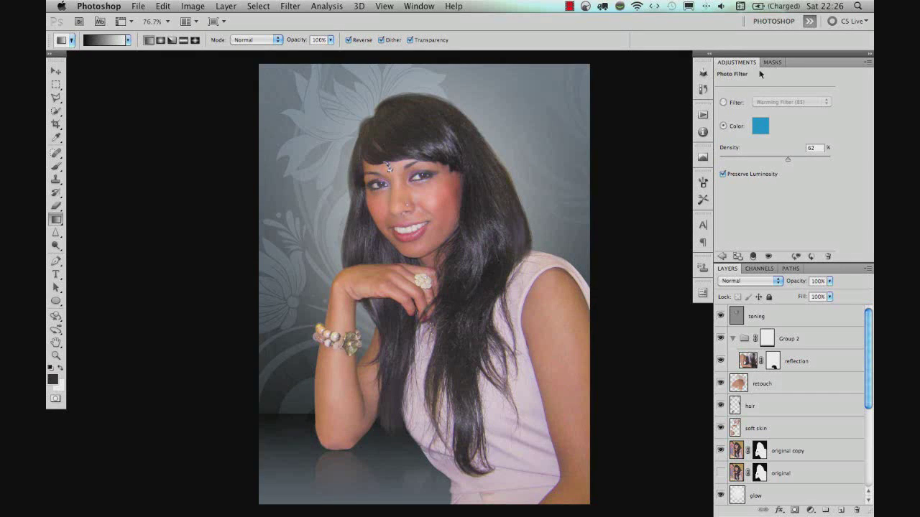
{"action": "double_click", "coordinate": [740, 63]}
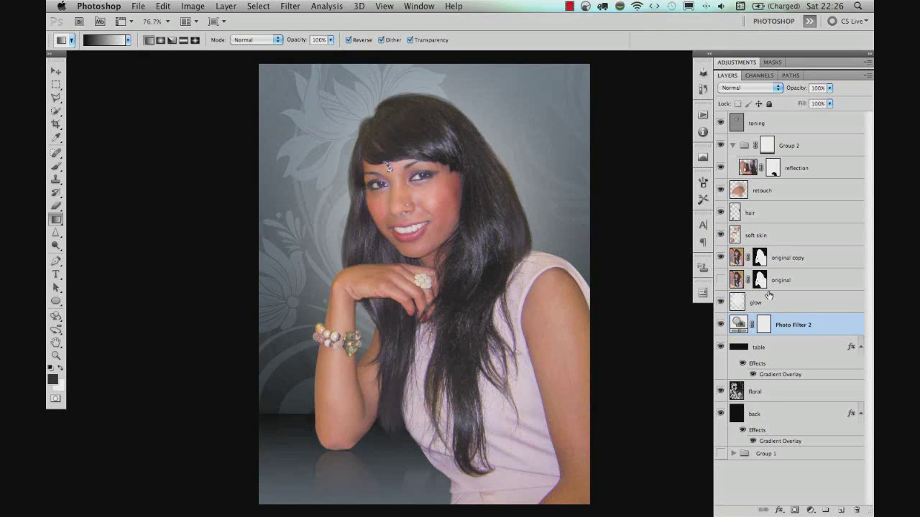
{"action": "key", "text": "super+z"}
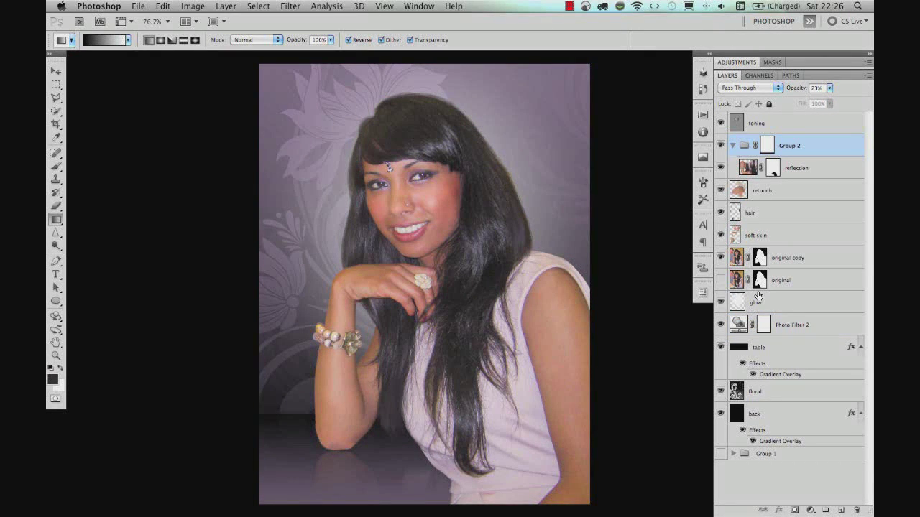
View the portrait in full-screen mode and compare it with the unedited photo by showing only the original layer with its mask disabled
{"action": "key", "text": "f"}
{"action": "key", "text": "f"}
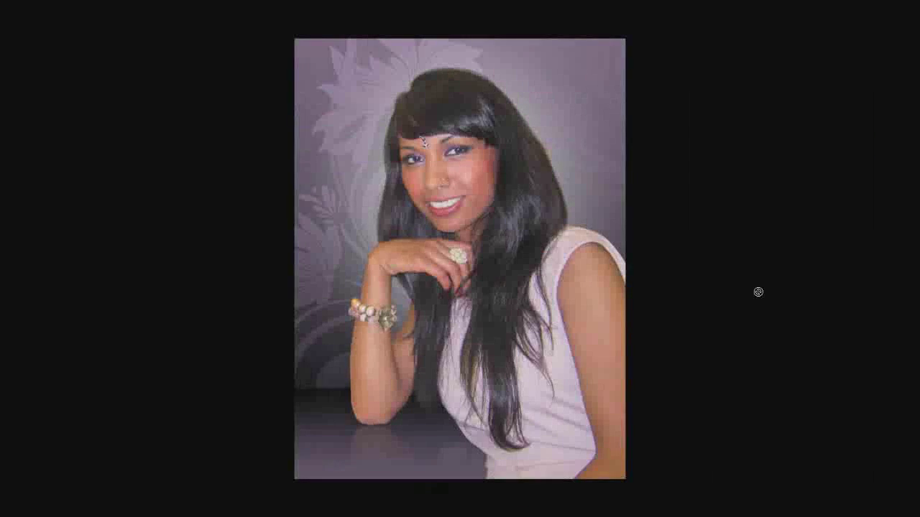
{"action": "key", "text": "super+0"}
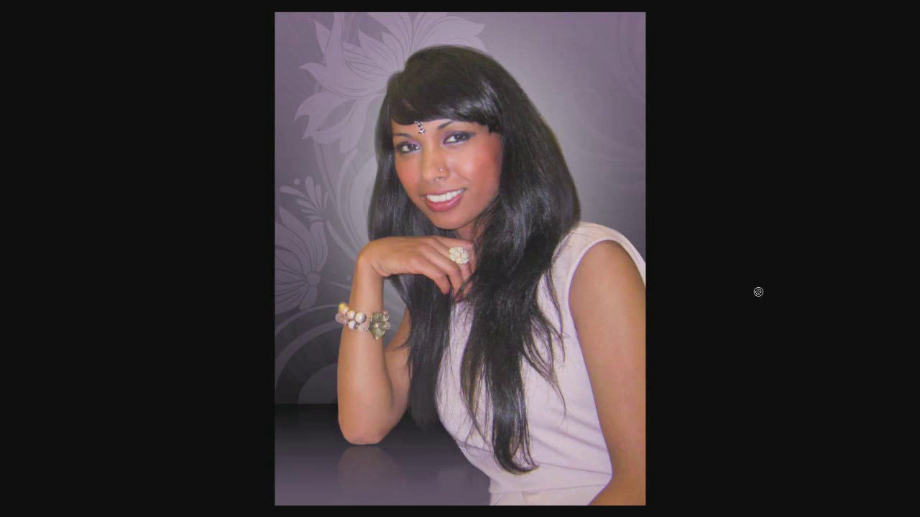
{"action": "key", "text": "shift+Tab"}
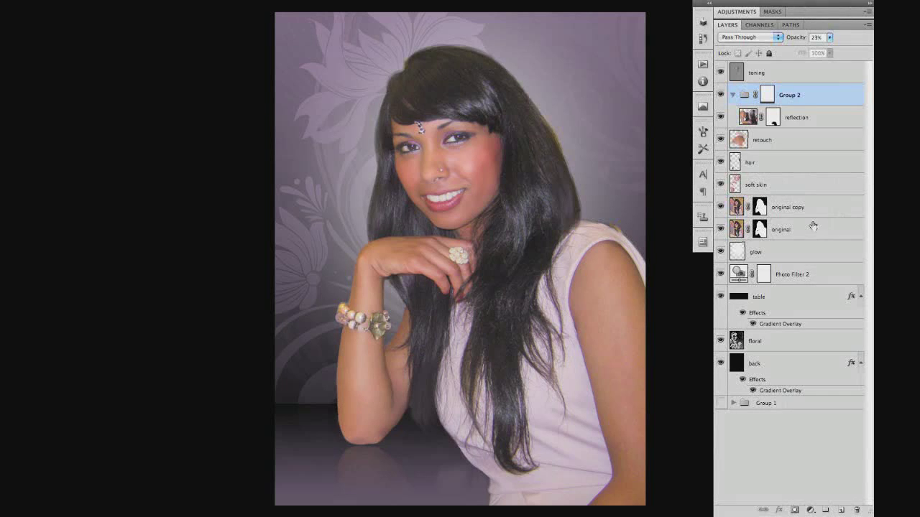
{"action": "left_click", "coordinate": [720, 229], "text": "alt"}
{"action": "left_click", "coordinate": [760, 229], "text": "shift"}
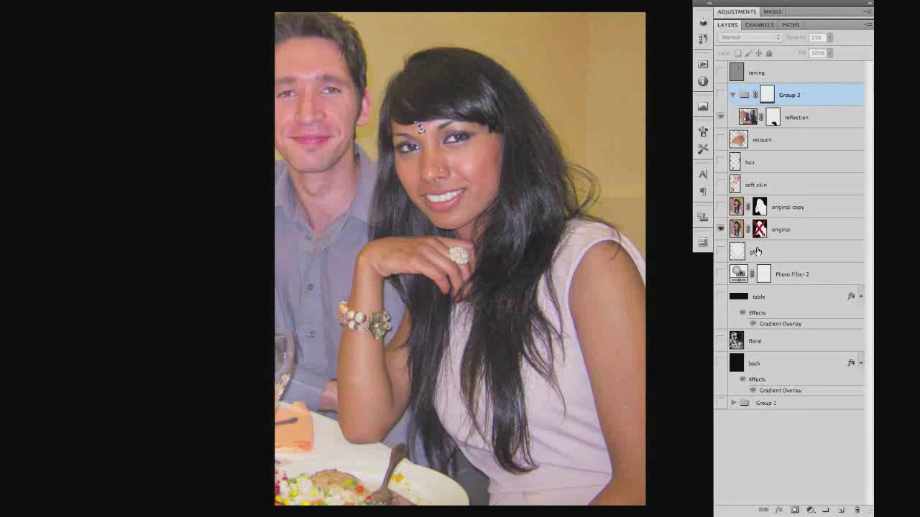